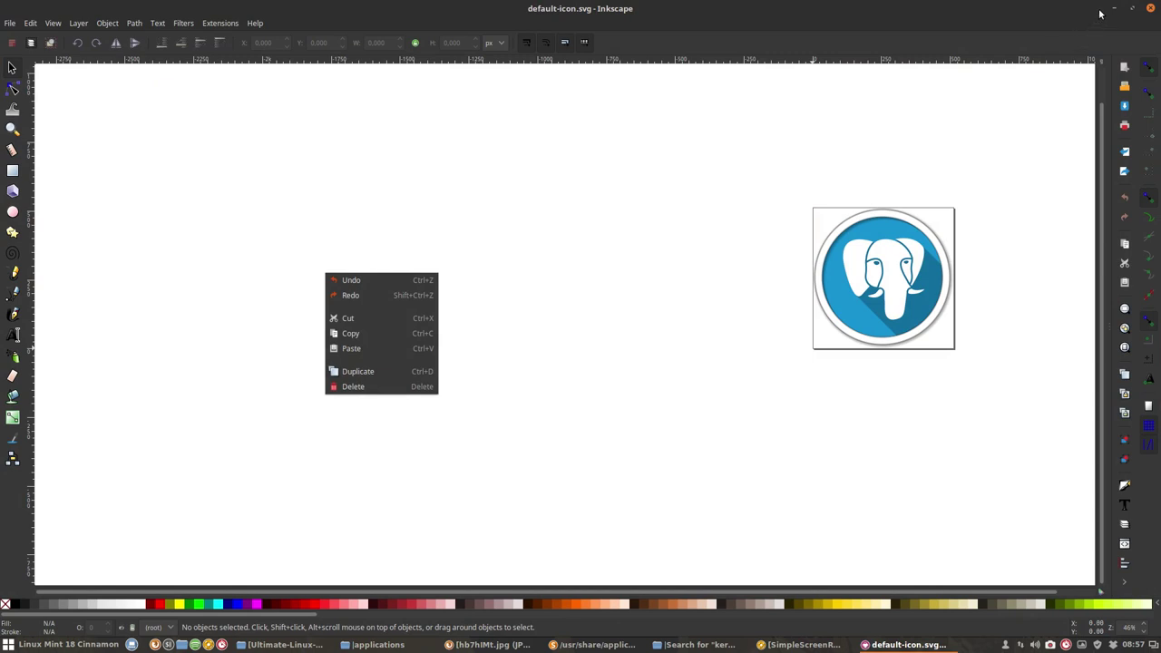
Minimize the default-icon.svg window, open ukuu.svg from the desktop in Inkscape and maximize its window.
click(1115, 9)
click(1115, 8)
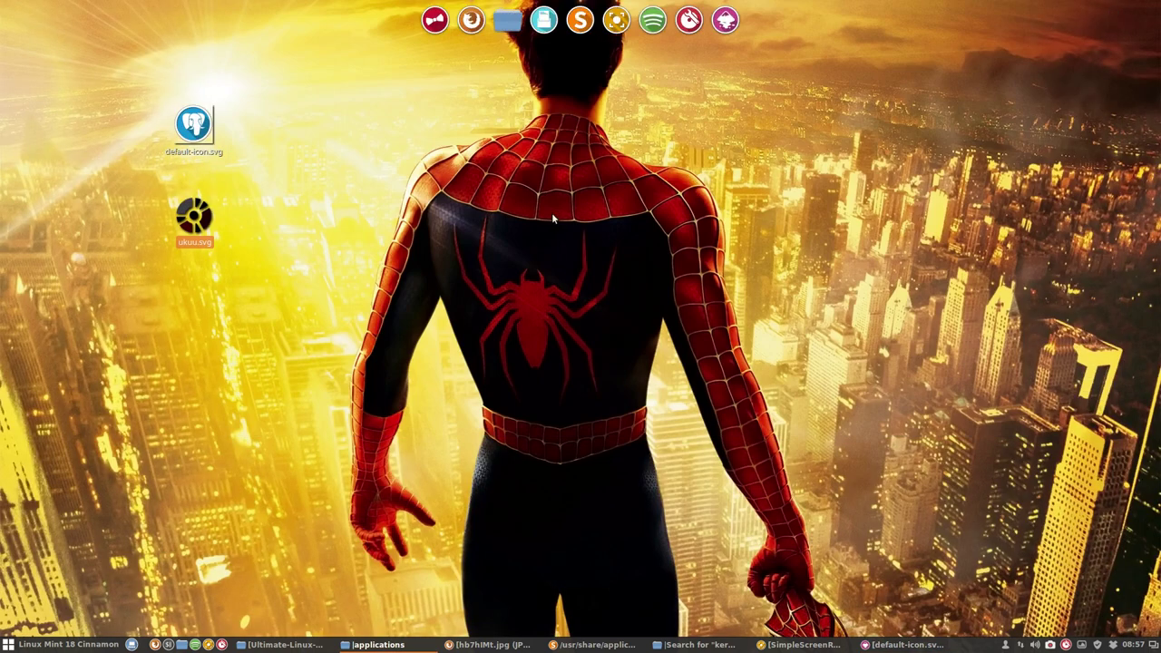
right_click(202, 225)
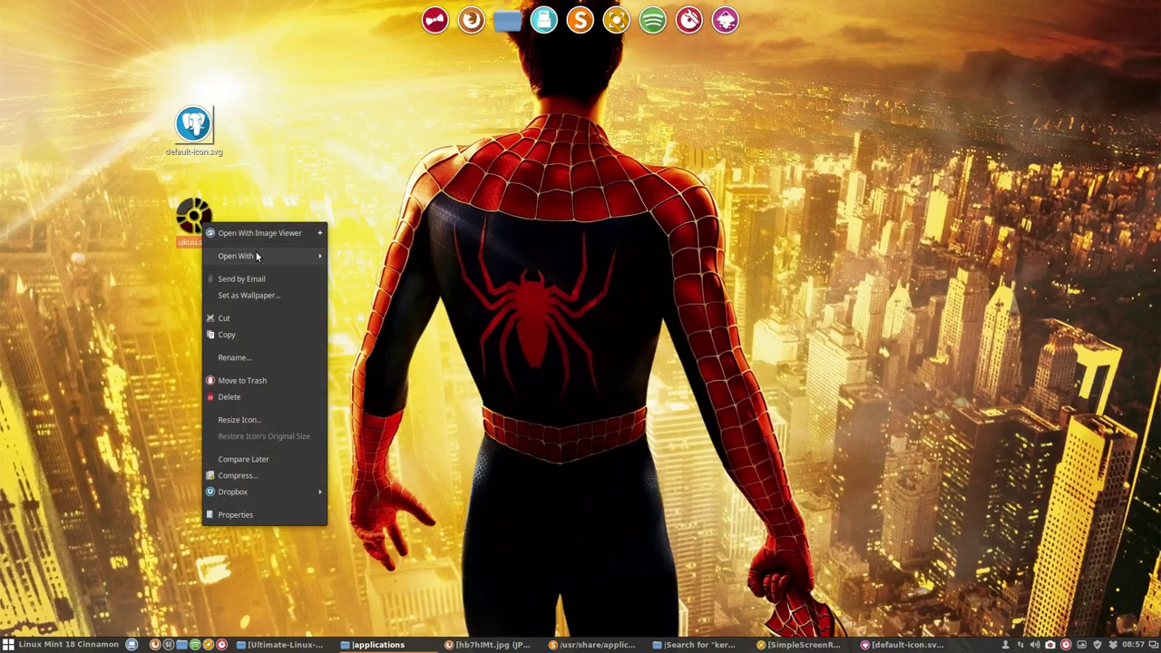
mouse_move(326, 259)
click(351, 337)
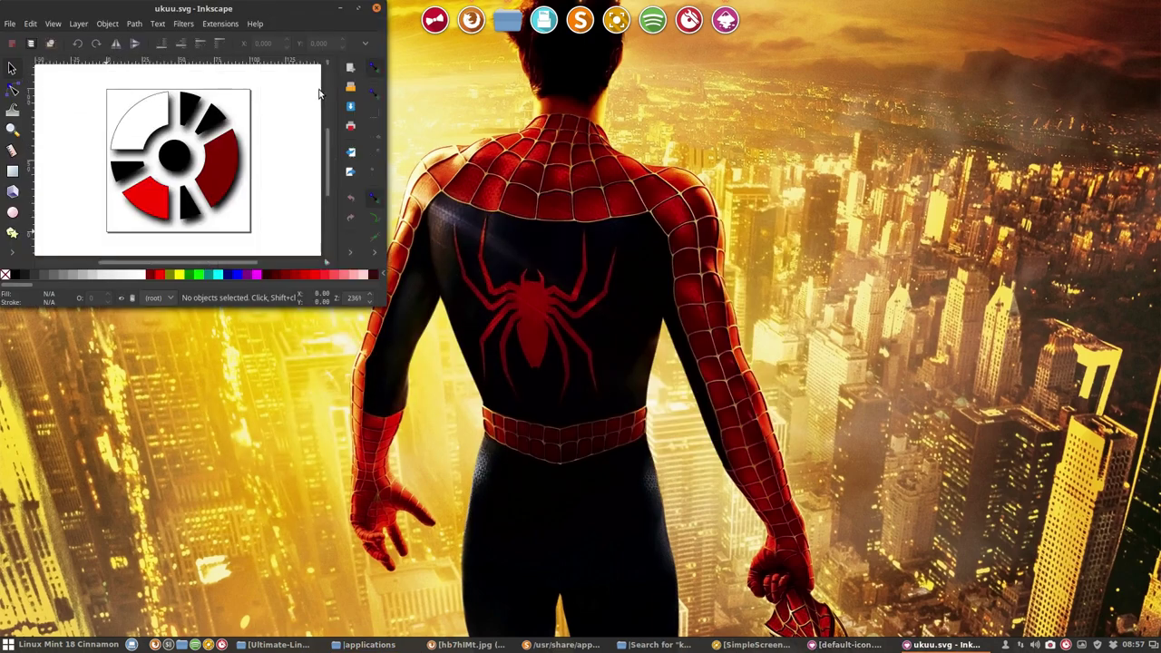
double_click(229, 8)
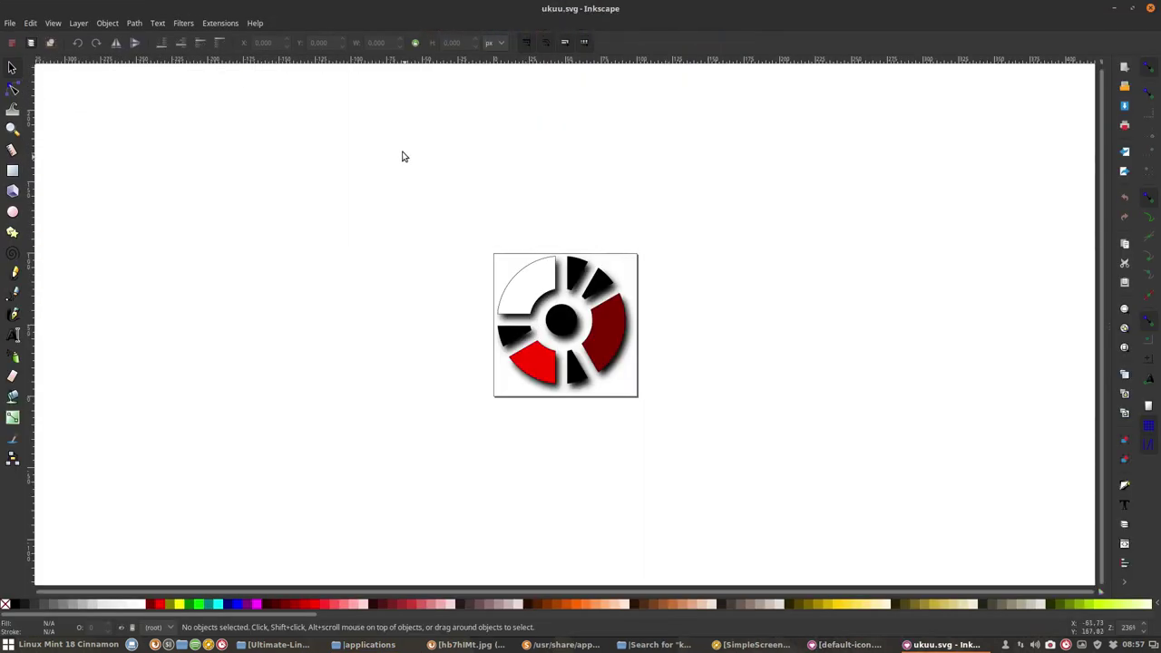
Ungroup the ukuu emblem, move the coloured shapes off the page and delete the blurred black shadow.
click(534, 300)
mouse_move(535, 298)
mouse_down()
mouse_move(284, 233)
mouse_move(590, 306)
mouse_move(545, 292)
mouse_up()
right_click(549, 294)
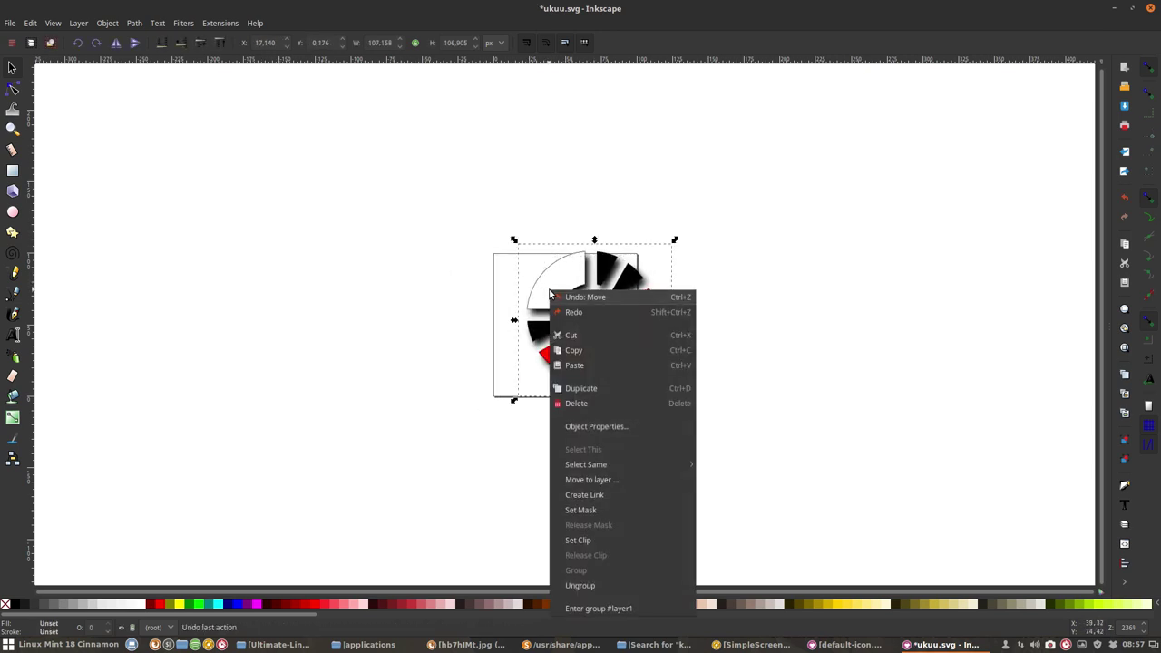
click(588, 588)
click(647, 500)
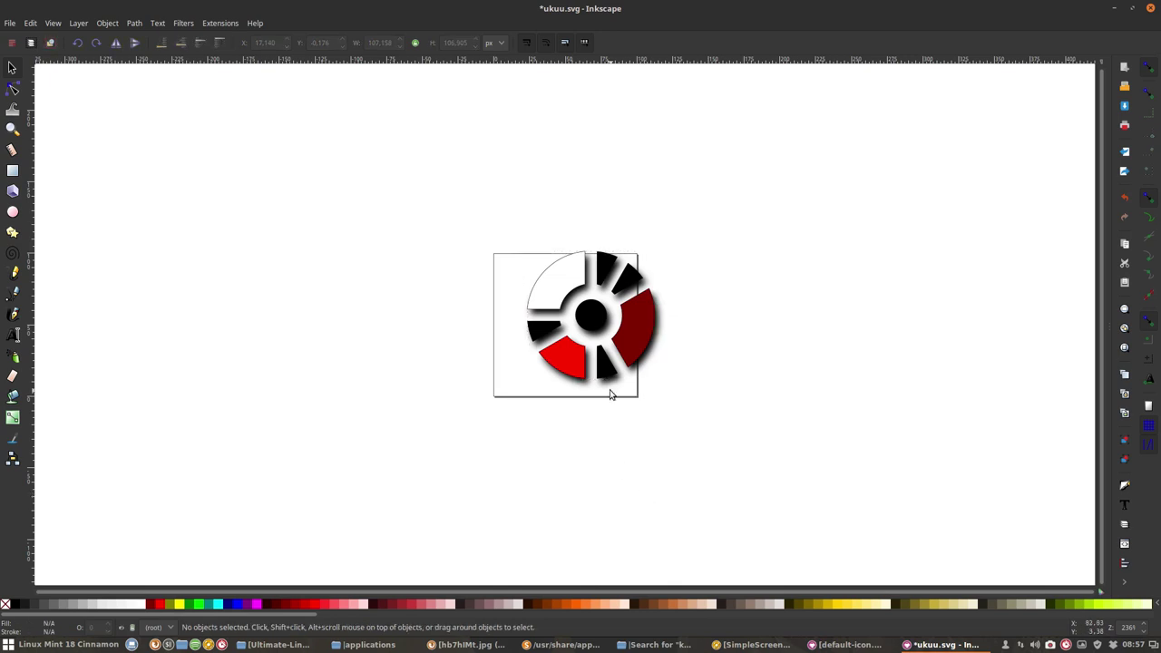
drag(568, 370, 416, 352)
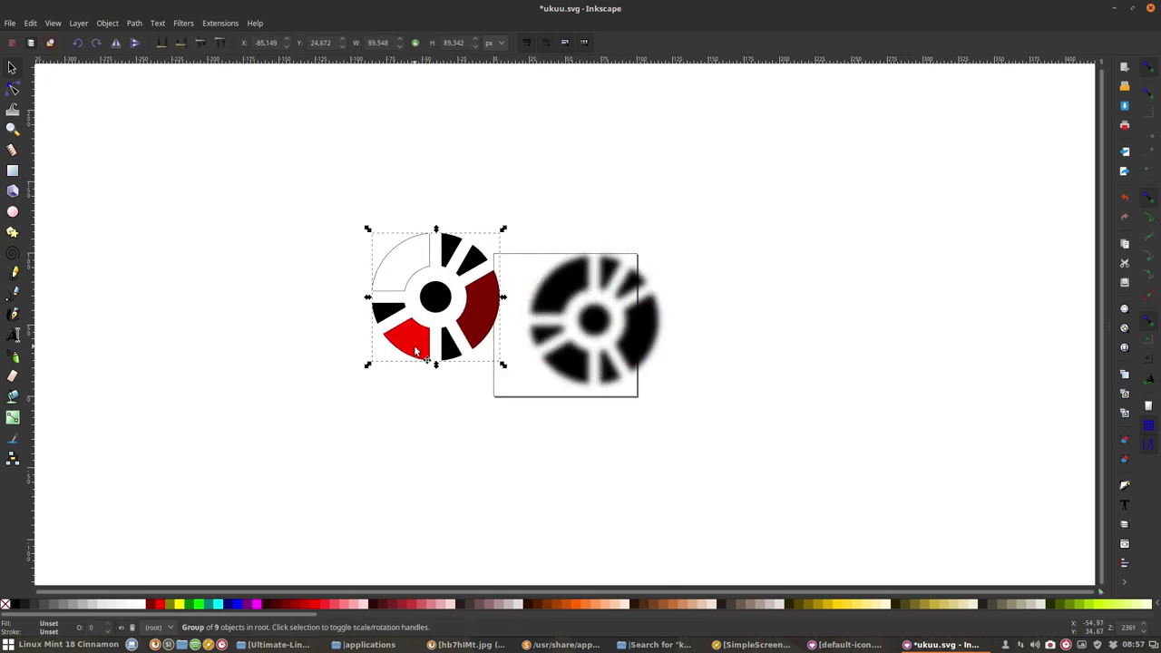
click(585, 283)
key(Delete)
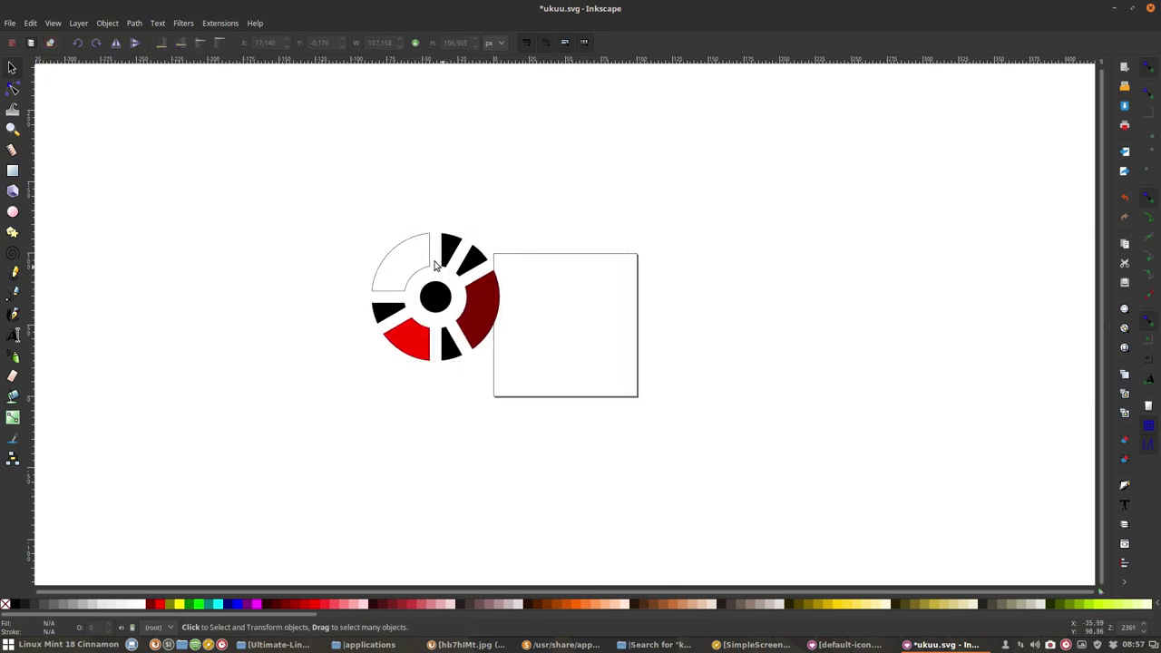
Move the emblem group back onto the page and give it a flat white fill with R, G and B at 255.
drag(435, 265, 541, 285)
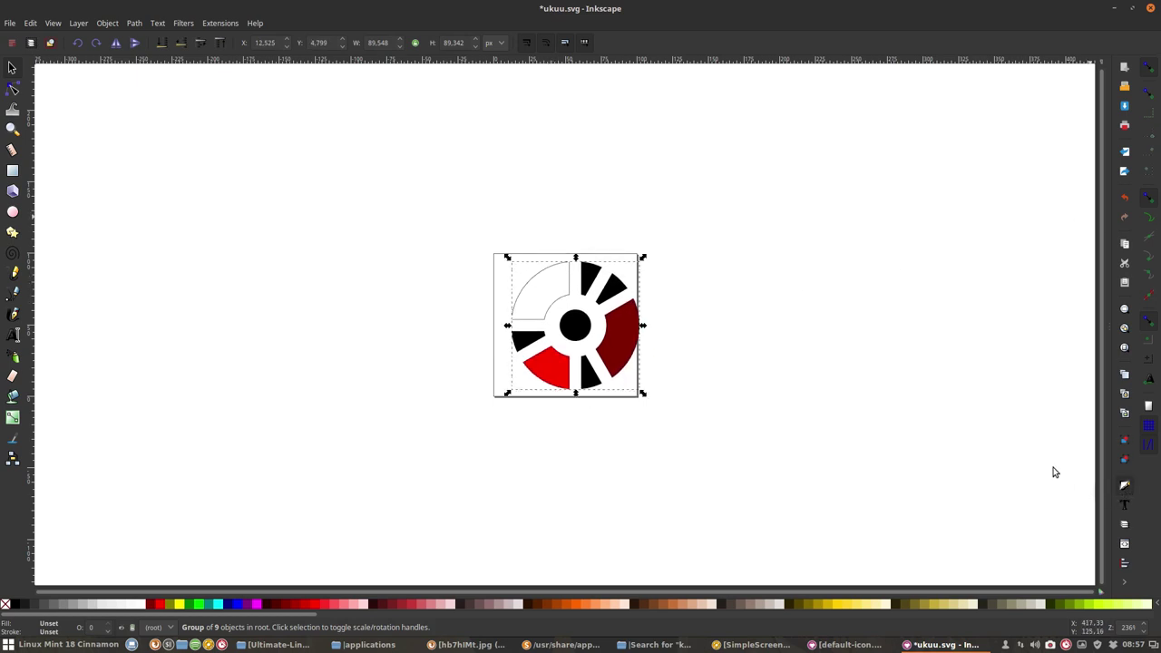
key(ctrl+shift+f)
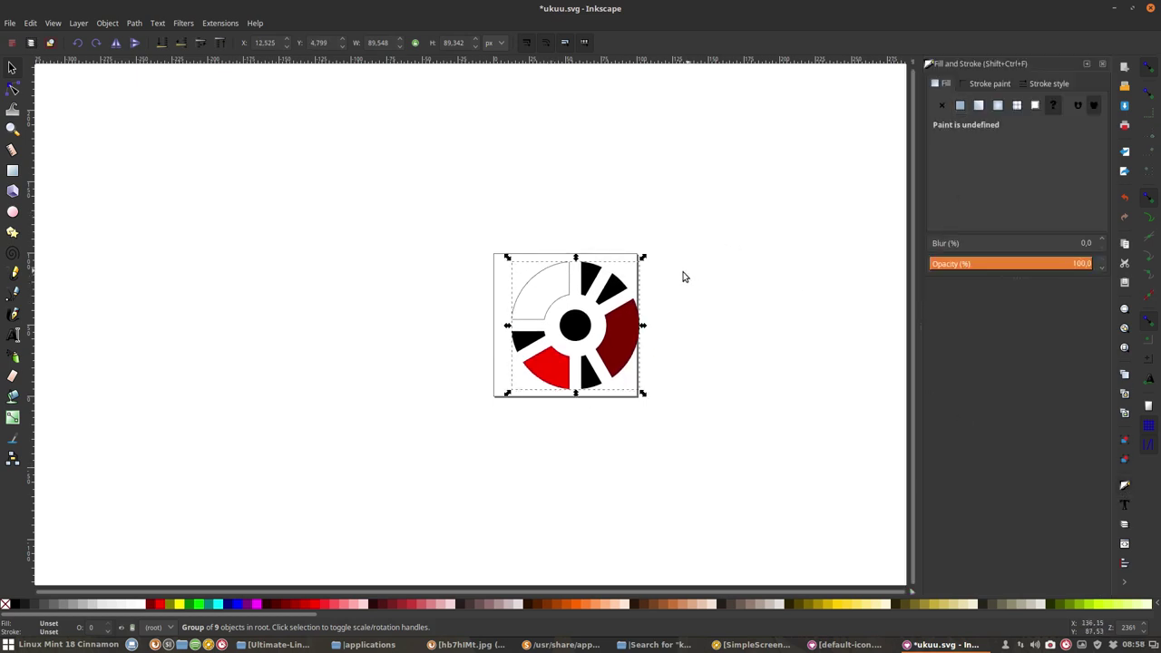
click(962, 107)
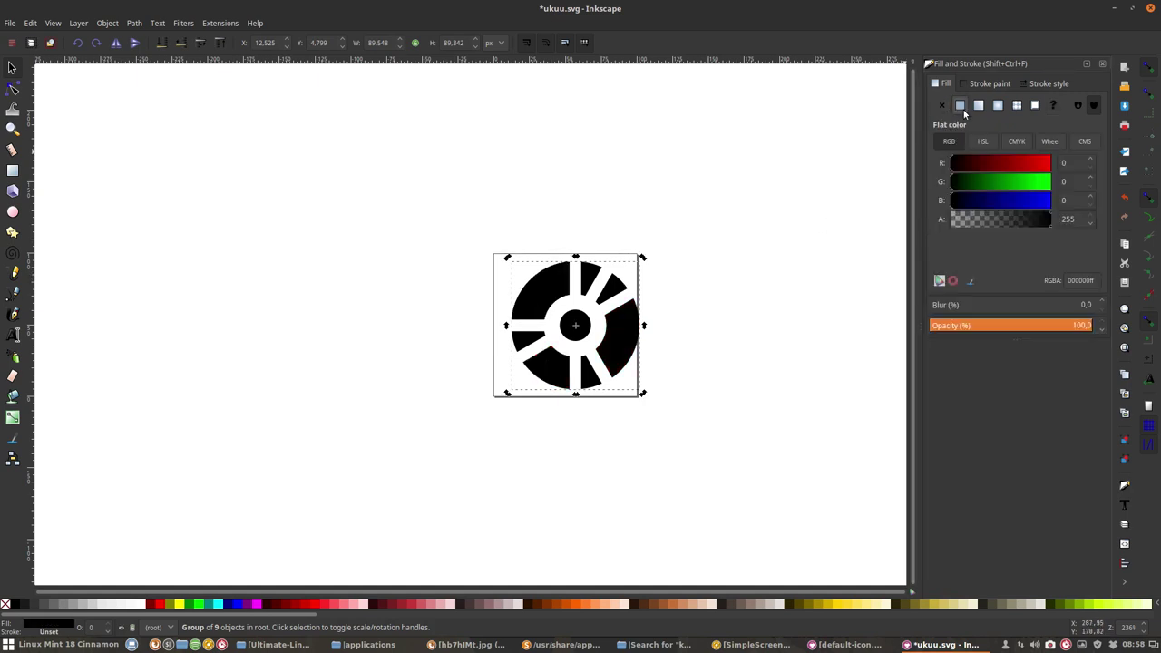
drag(998, 164, 1114, 168)
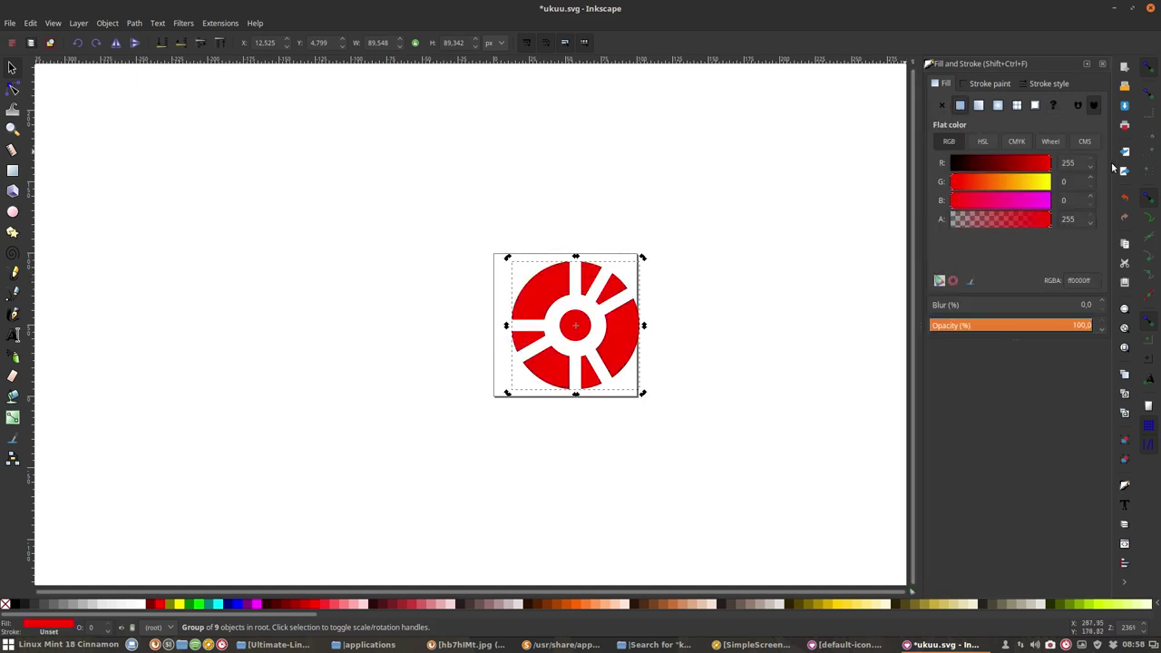
drag(1001, 191, 1085, 185)
drag(999, 205, 1141, 200)
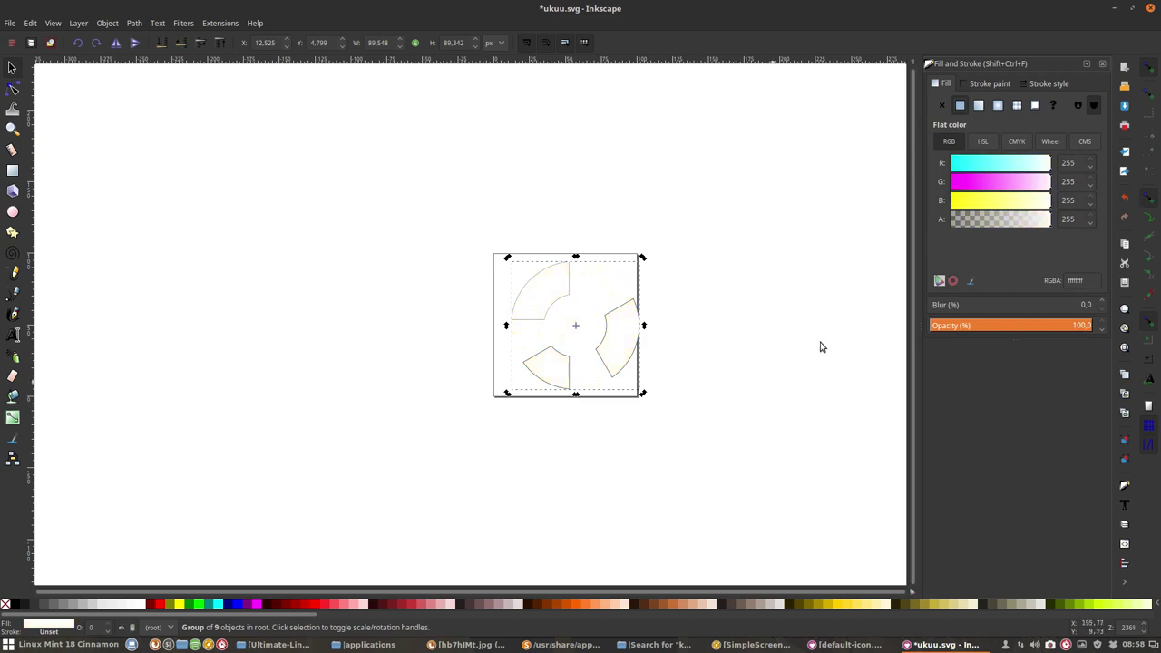
Remove the stroke paint from the white emblem and reposition it within the page.
click(987, 85)
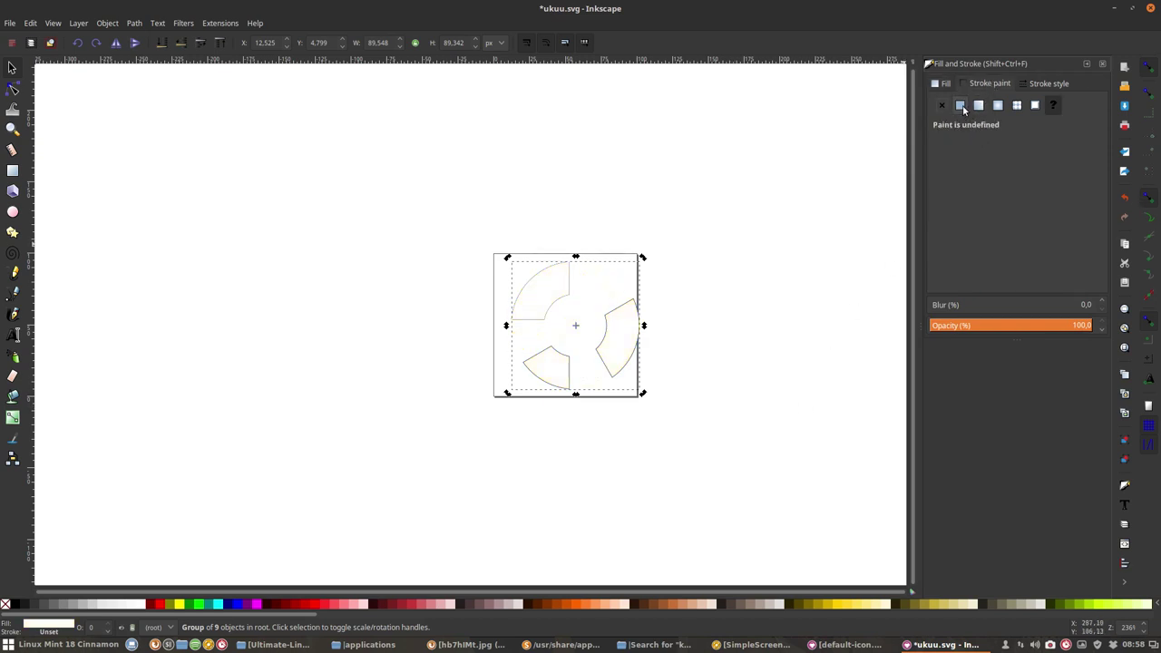
click(960, 106)
drag(961, 165, 1118, 161)
drag(1005, 186, 1111, 183)
click(941, 105)
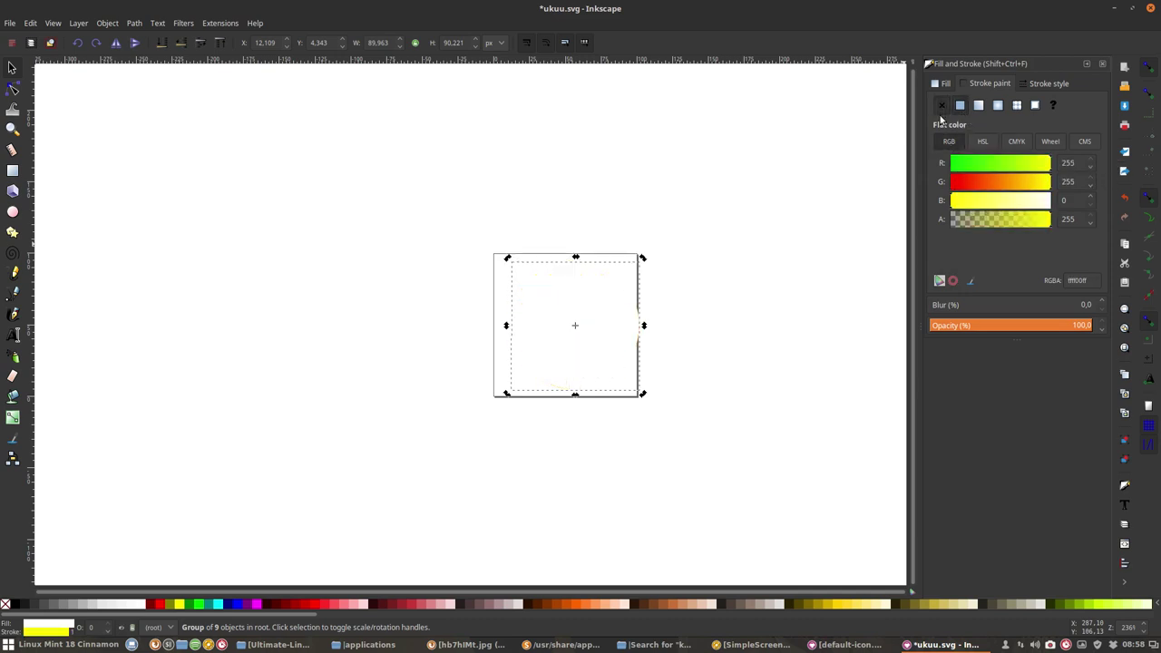
drag(603, 327, 545, 366)
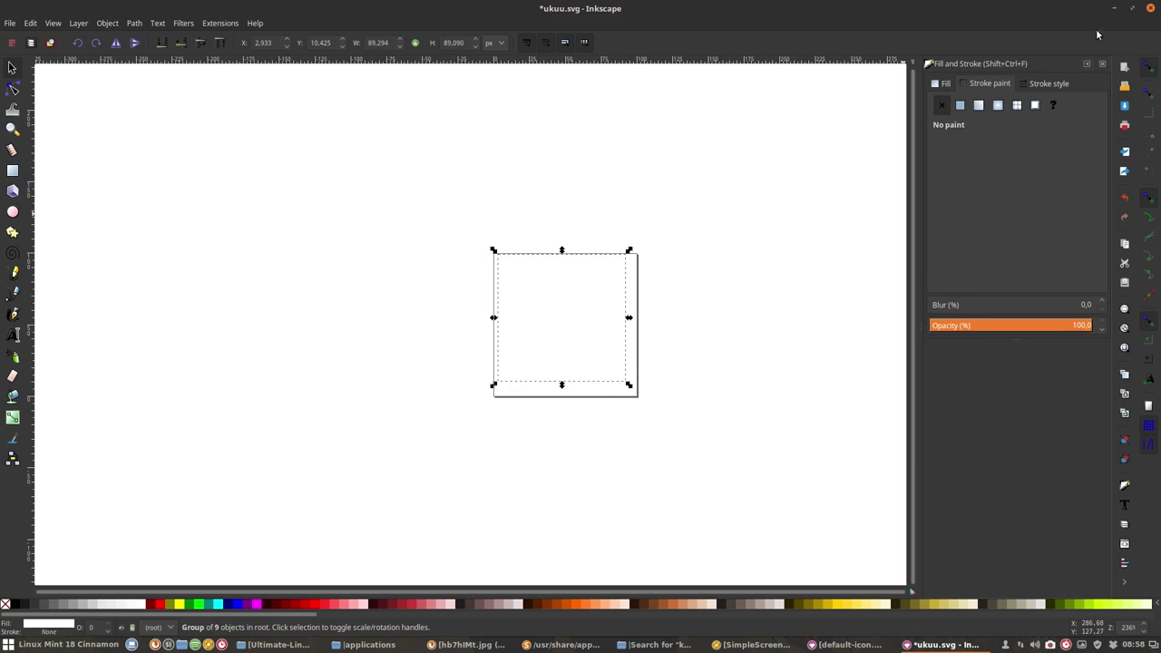
Switch to the default-icon.svg window, paste the white emblem there and delete the white elephant.
click(1115, 8)
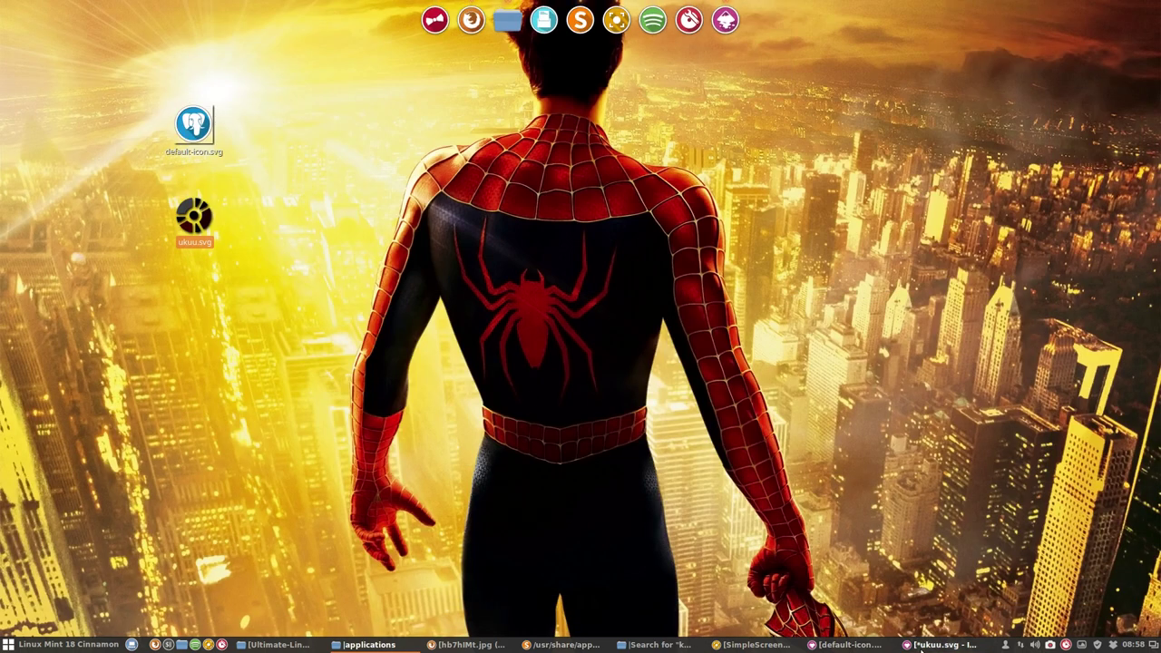
click(848, 645)
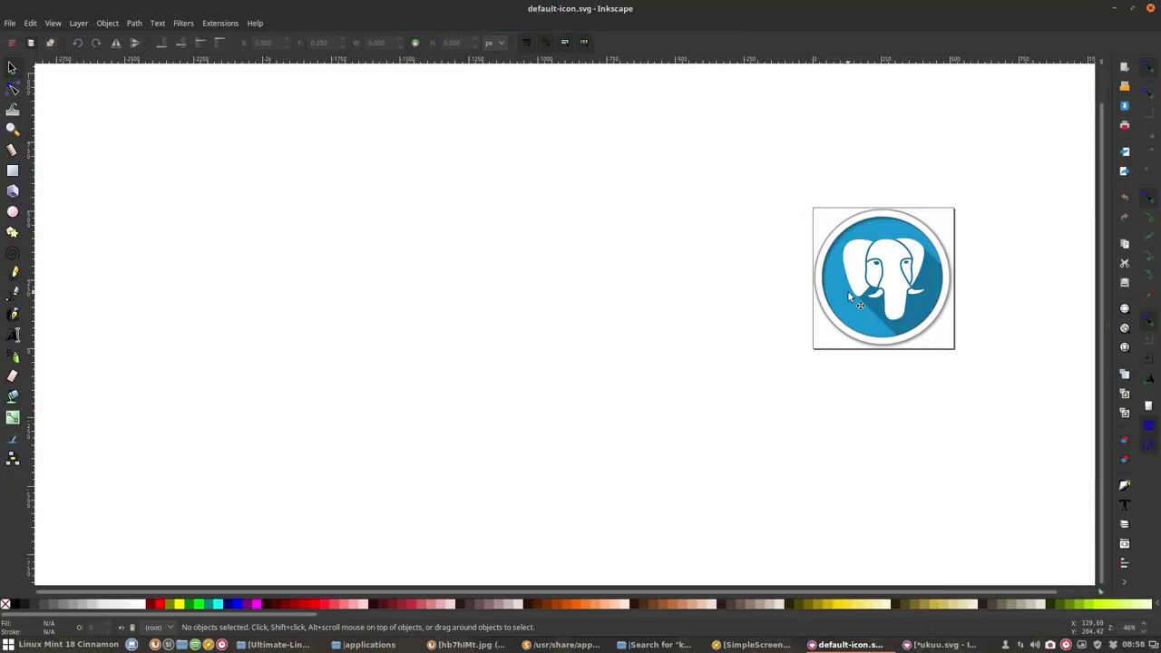
key(ctrl+v)
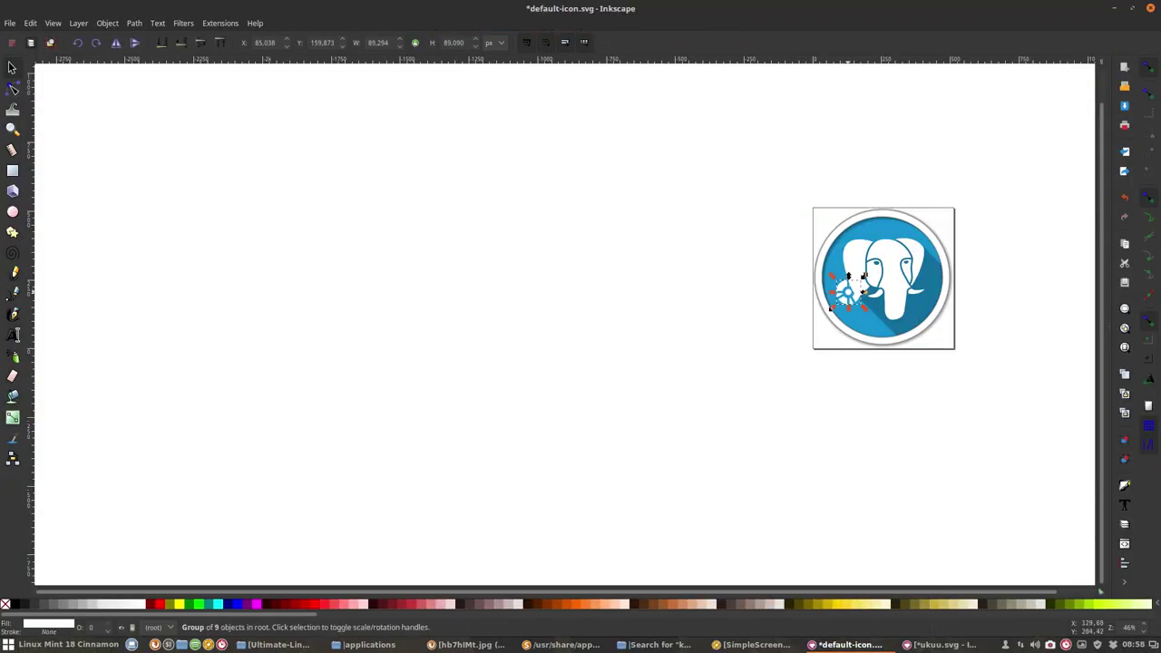
click(890, 262)
key(Delete)
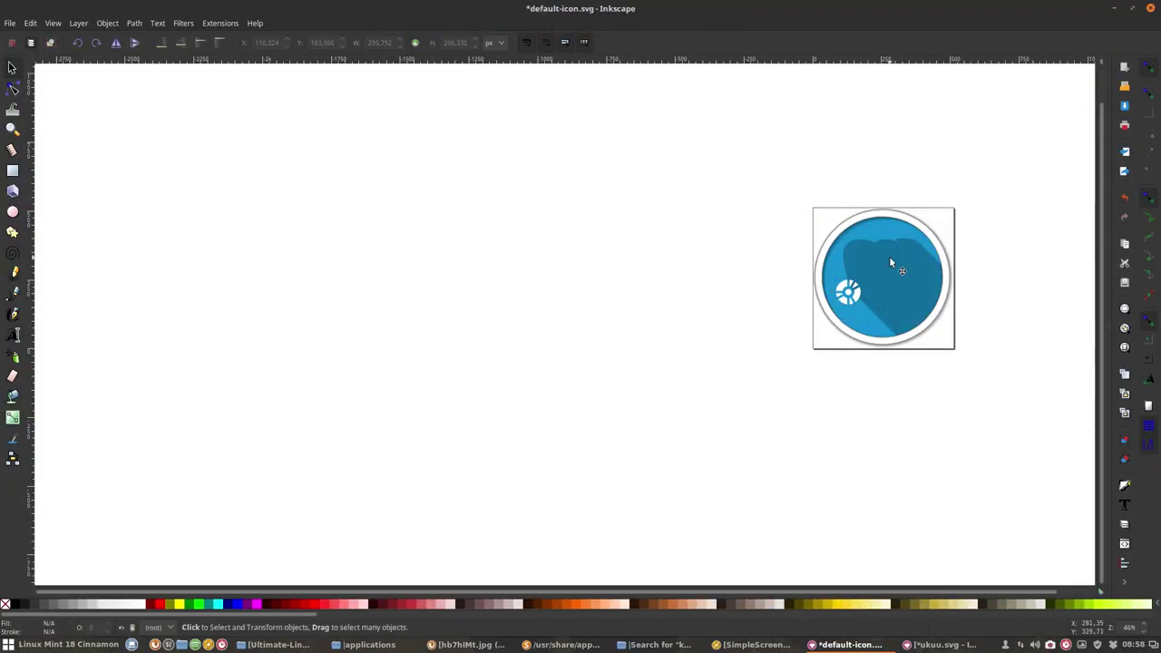
Scale the pasted emblem up to about 314 × 313 px and move it over the middle of the blue circle.
click(848, 293)
key(alt)
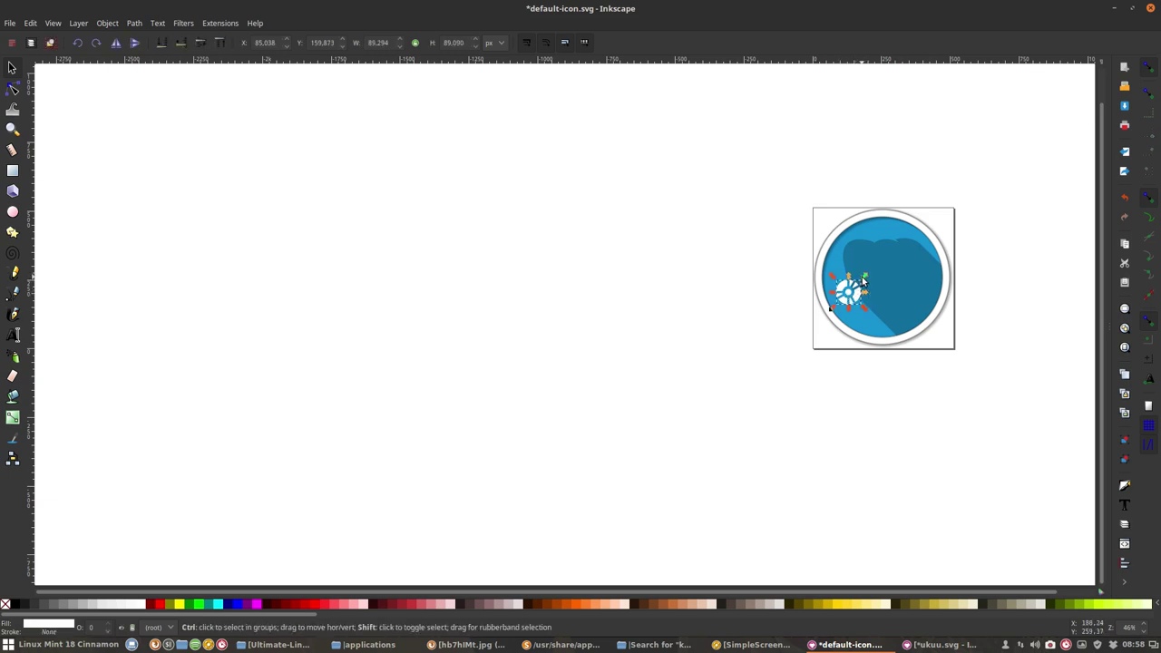
drag(865, 280, 922, 244)
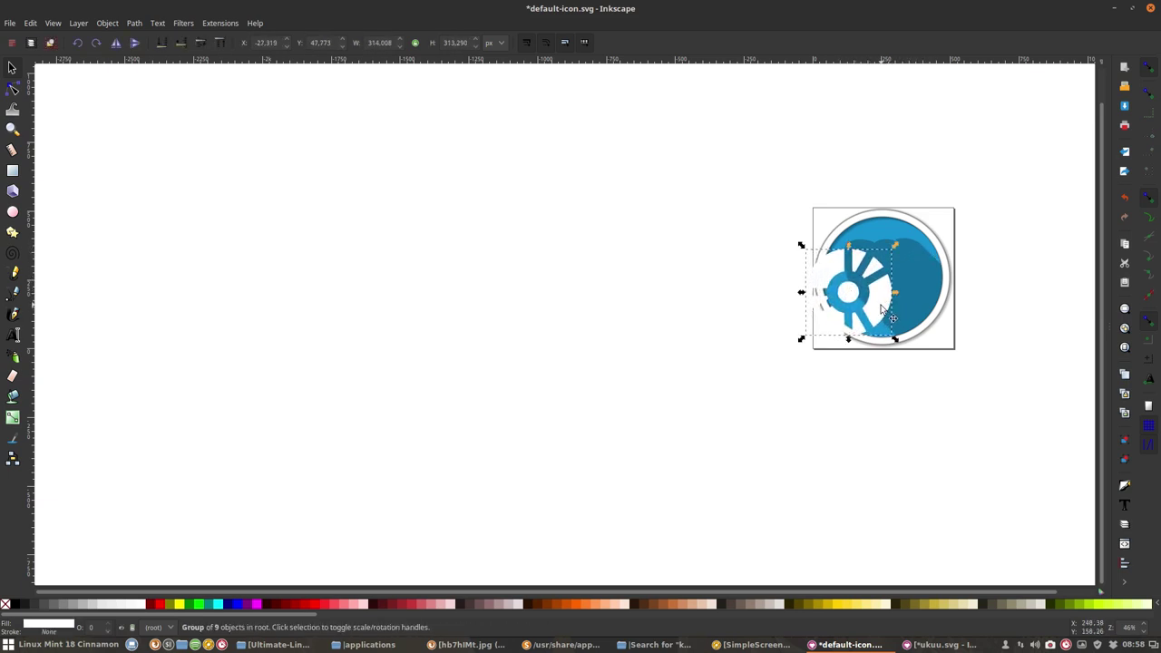
drag(887, 310, 920, 293)
click(920, 293)
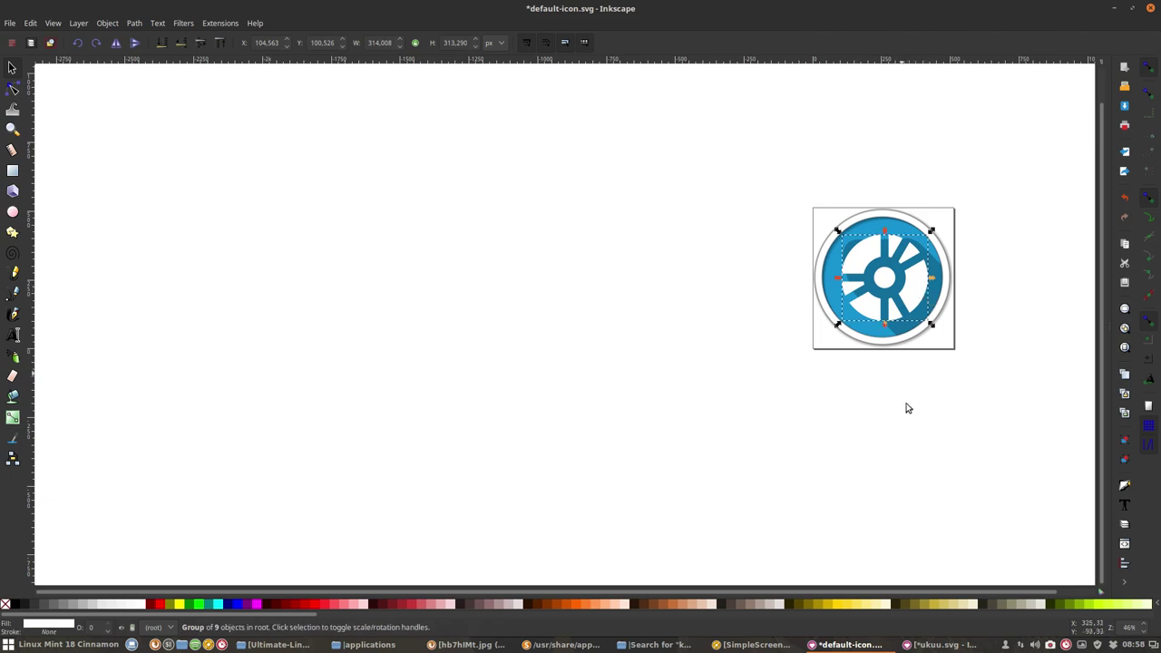
Align the emblem relative to the Page, centring it both horizontally and vertically.
key(ctrl)
ctrl+scroll(937, 428, up, 5)
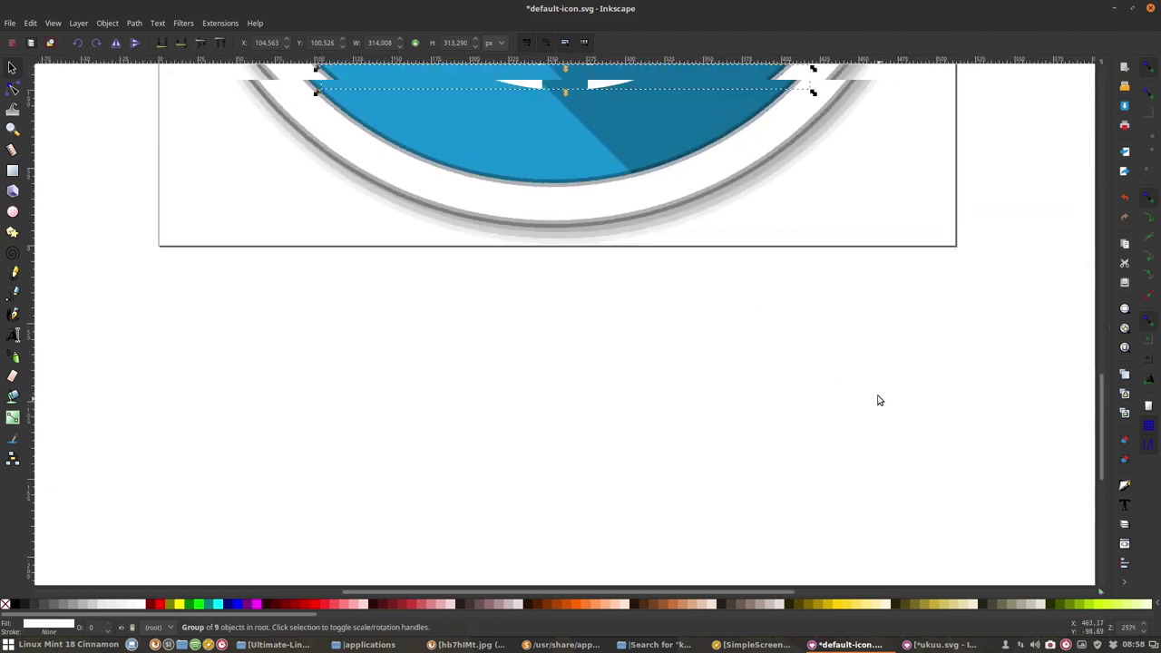
scroll(876, 402, up, 5)
scroll(874, 397, up, 1)
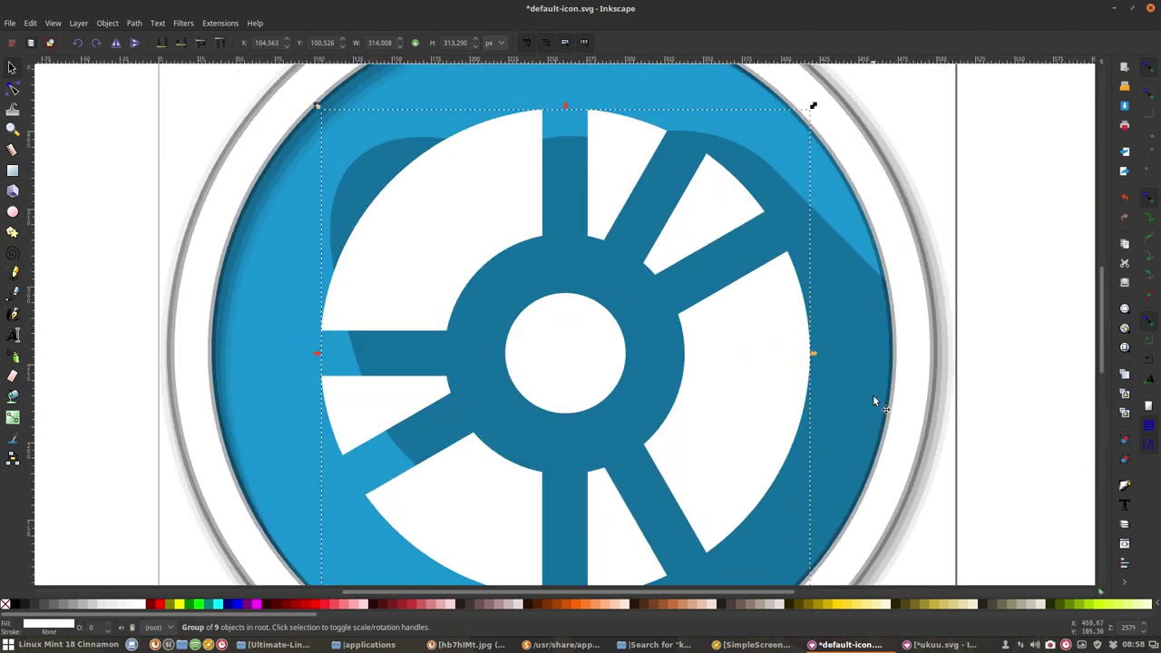
ctrl+scroll(864, 396, down, 2)
mouse_move(823, 401)
mouse_down()
mouse_move(807, 391)
mouse_move(821, 397)
mouse_up()
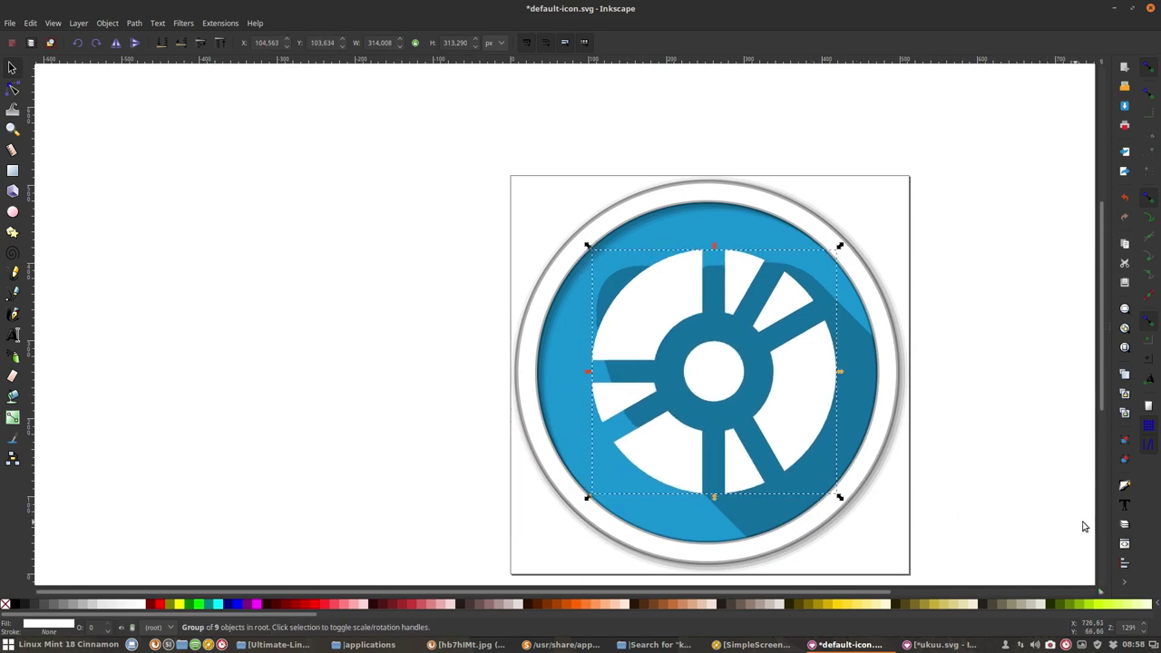
click(1125, 564)
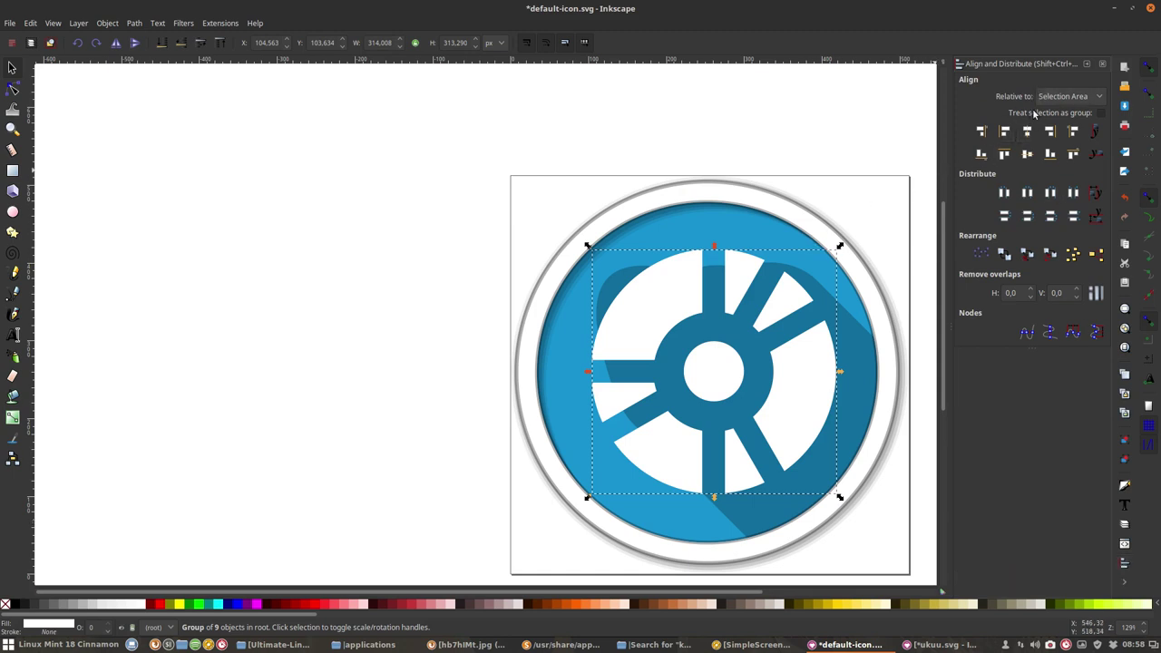
click(1078, 97)
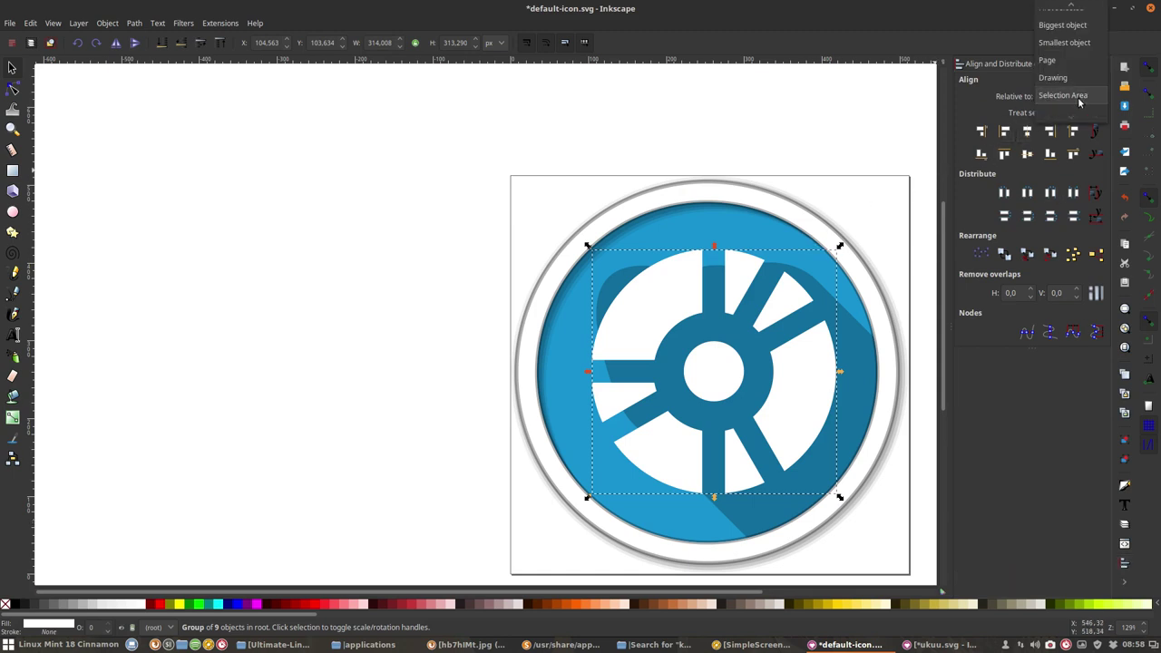
click(1057, 62)
click(1027, 132)
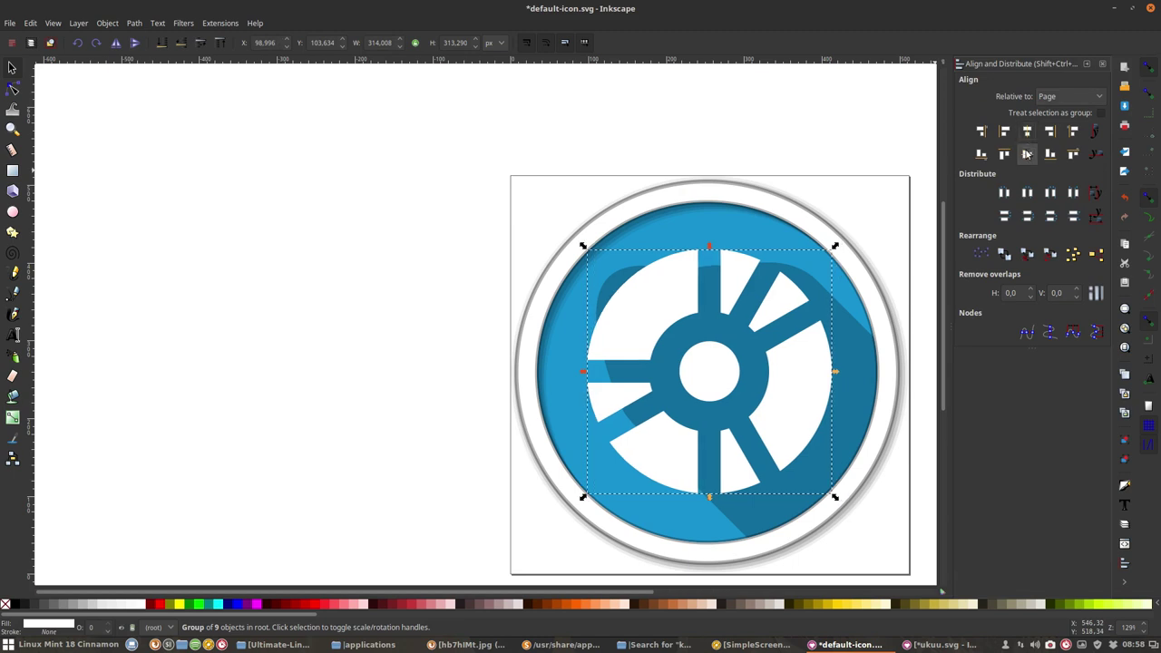
click(1027, 154)
Convert all nodes of the dark long-shadow path behind the emblem to corner nodes, keeping every node selected.
ctrl+click(868, 383)
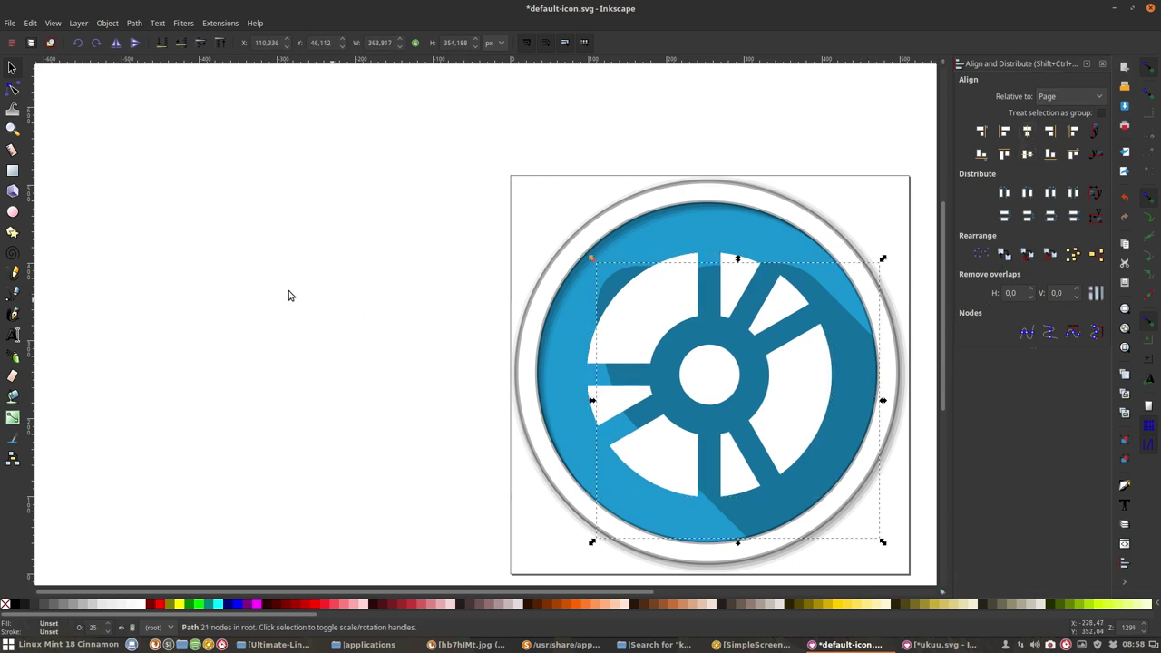
click(12, 89)
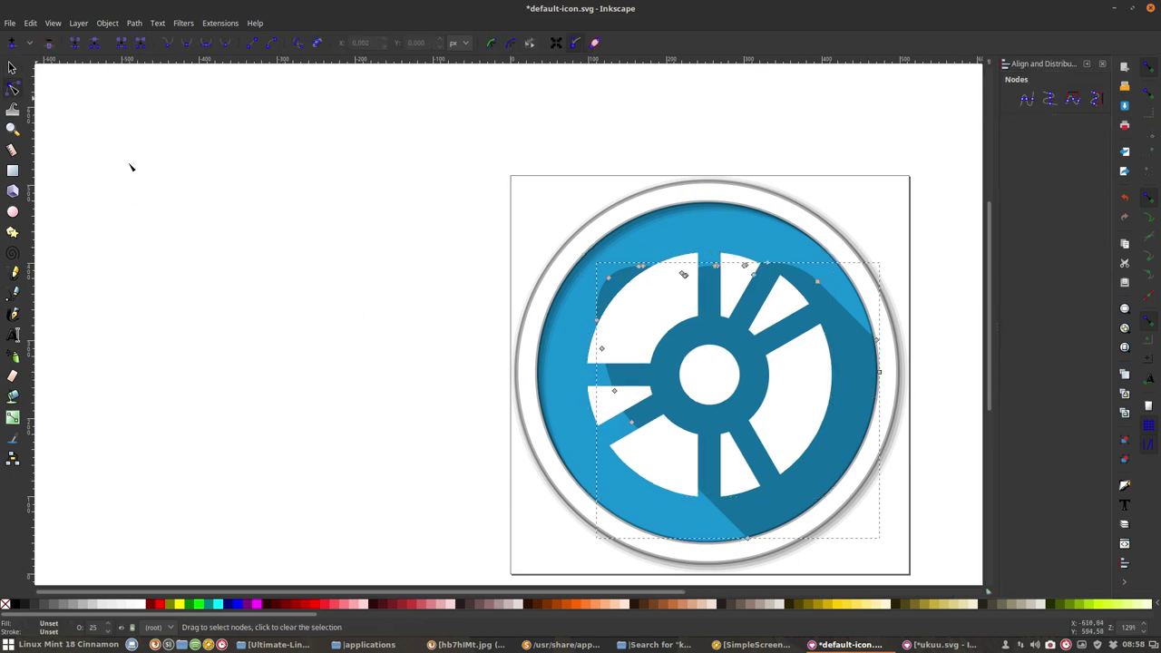
click(825, 298)
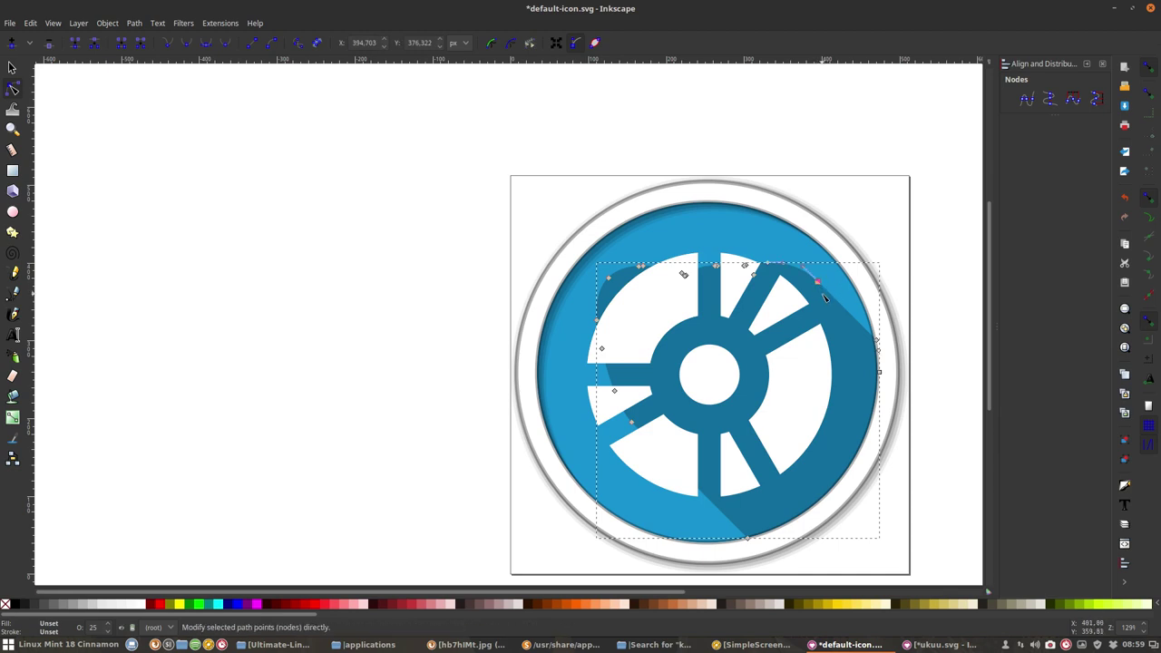
key(ctrl+a)
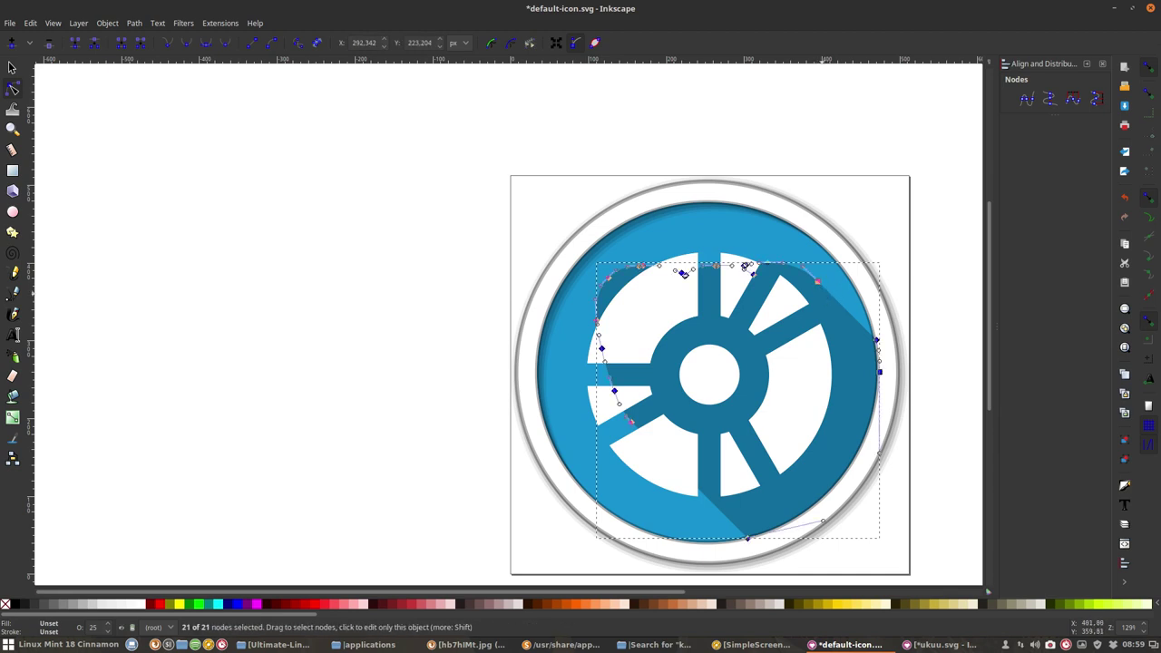
click(168, 42)
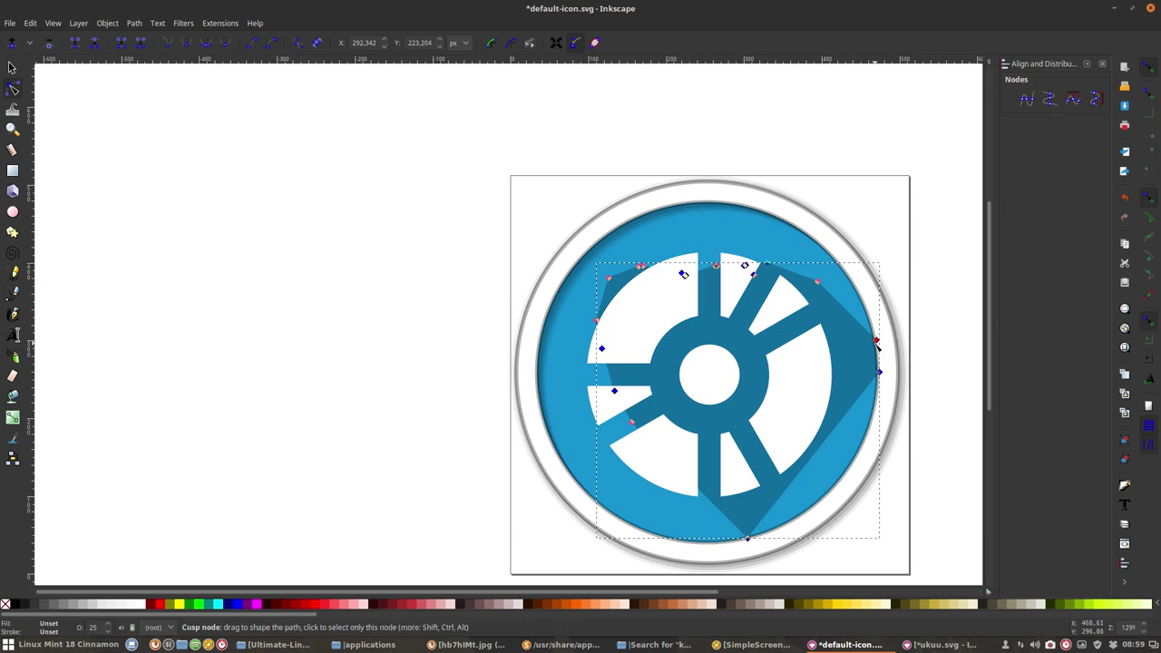
mouse_move(818, 283)
mouse_down()
mouse_move(792, 291)
mouse_move(817, 283)
mouse_up()
key(ctrl+a)
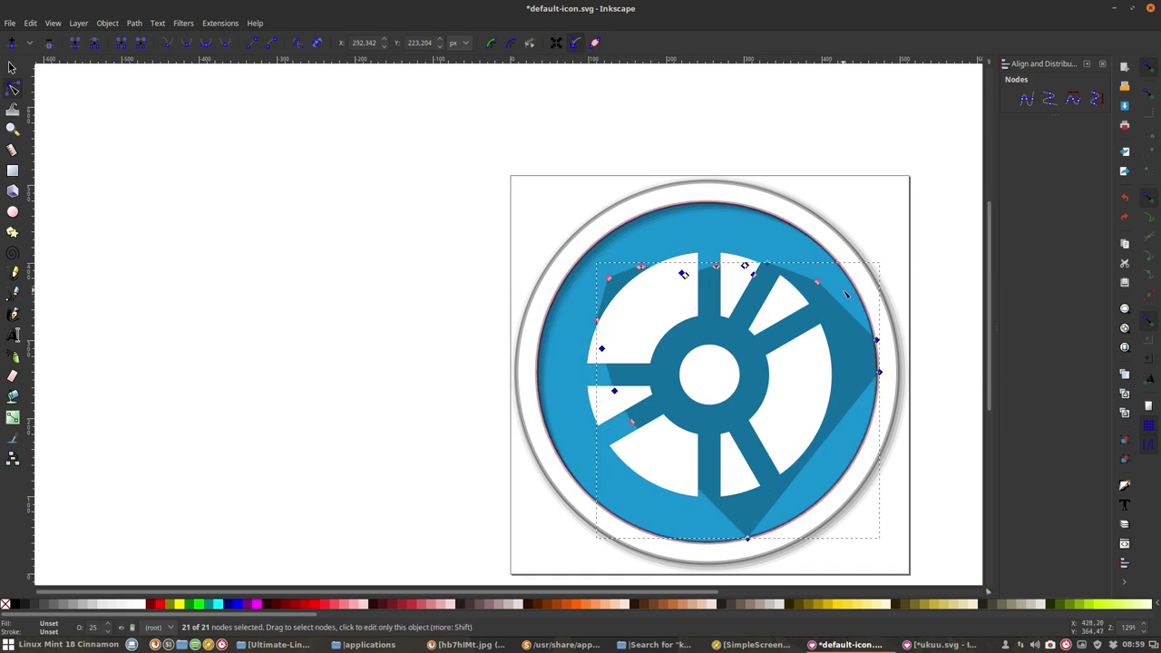
Shift the shadow's upper-right node onto the emblem's rim and its right-edge node slightly down the circle, deleting the extra node just below.
drag(817, 283, 801, 292)
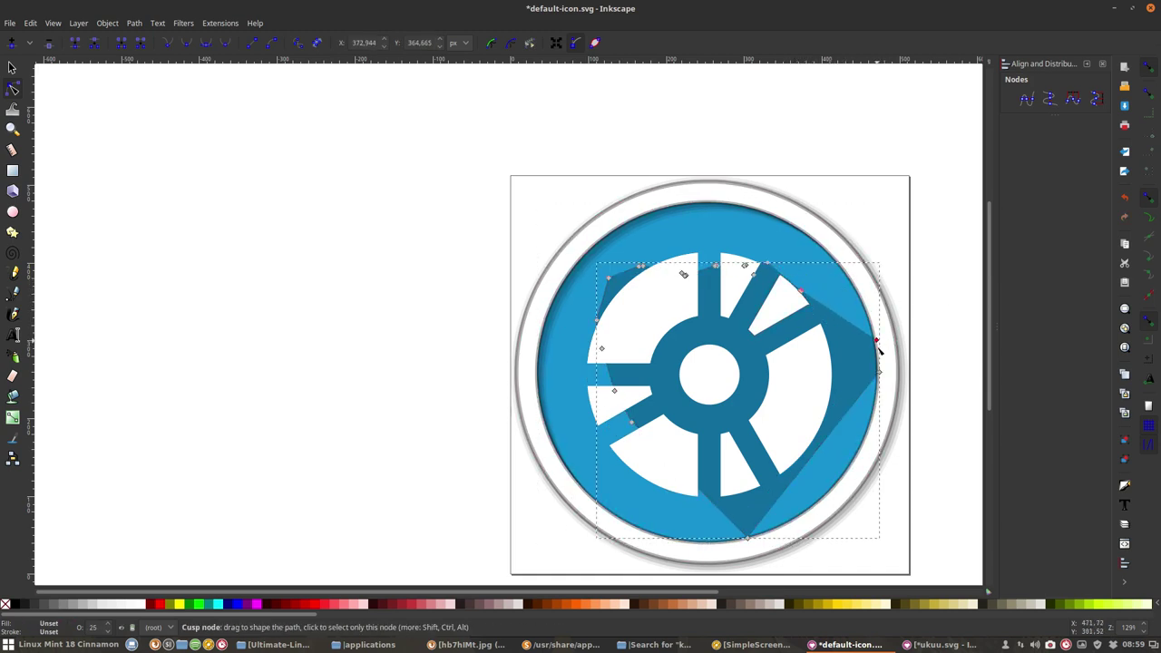
mouse_move(877, 342)
mouse_down()
mouse_move(881, 381)
mouse_move(880, 357)
mouse_up()
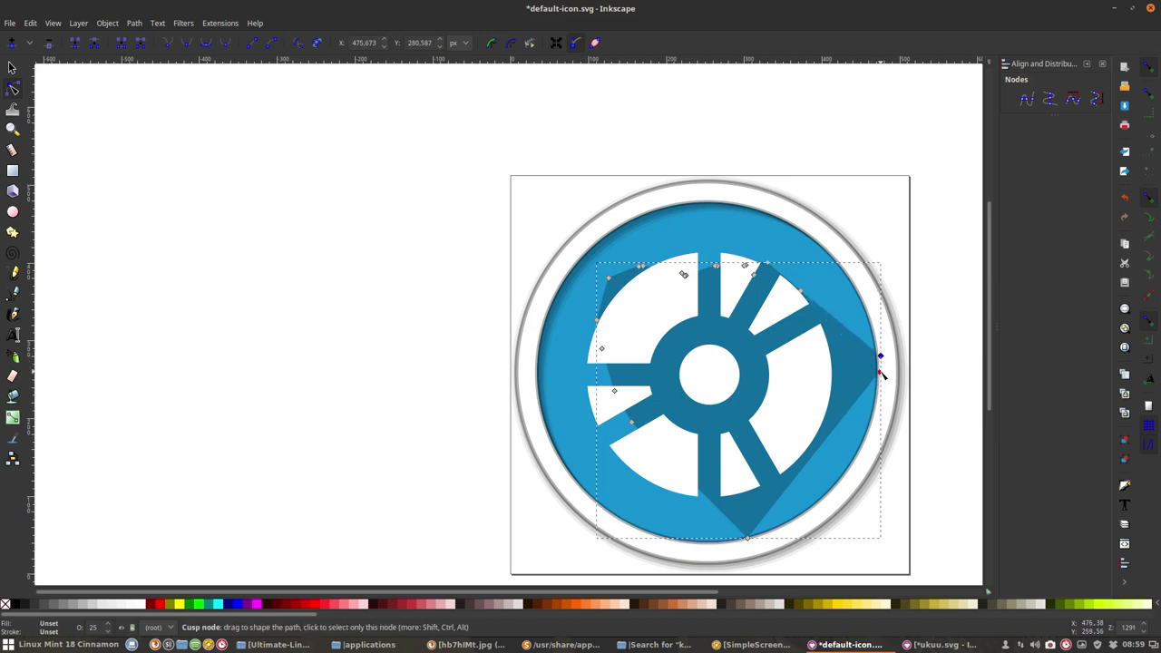
key(Delete)
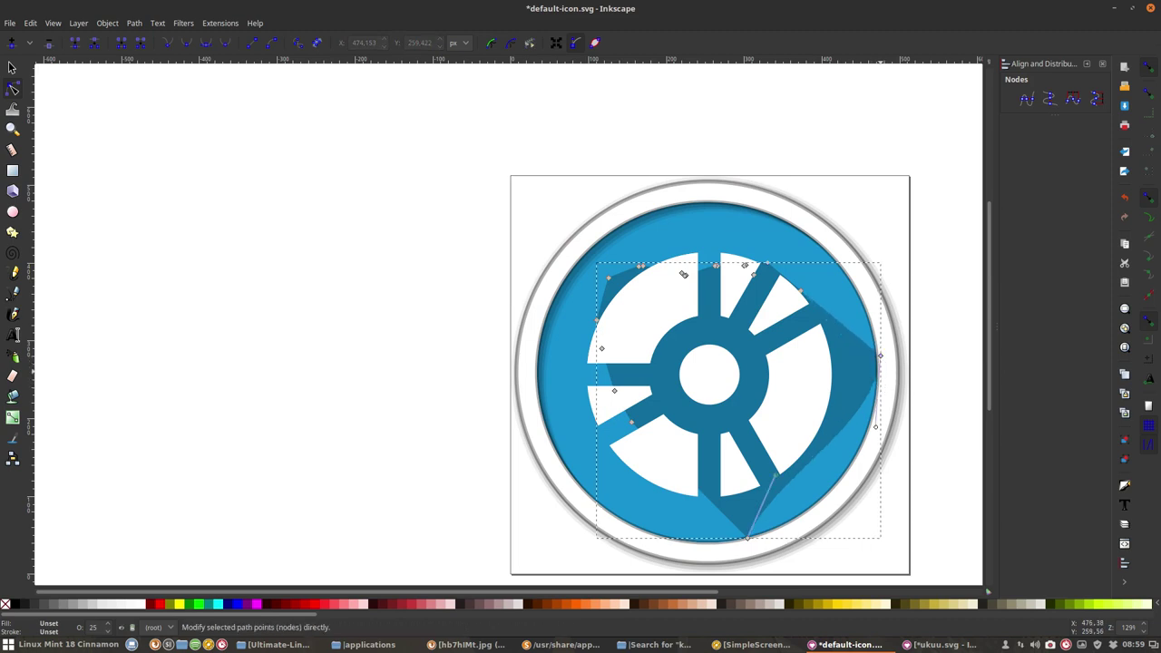
Curve the shadow's lower-right segment outward along the blue circle's edge and slide its upper end node down that edge.
drag(775, 474, 827, 521)
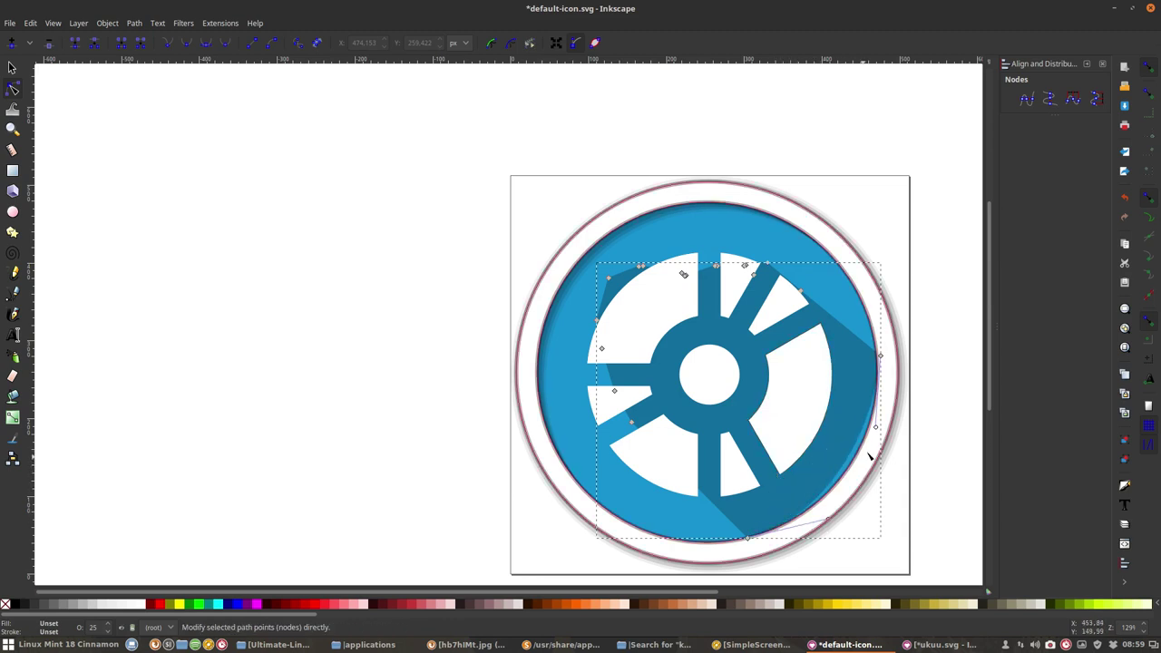
drag(877, 428, 887, 434)
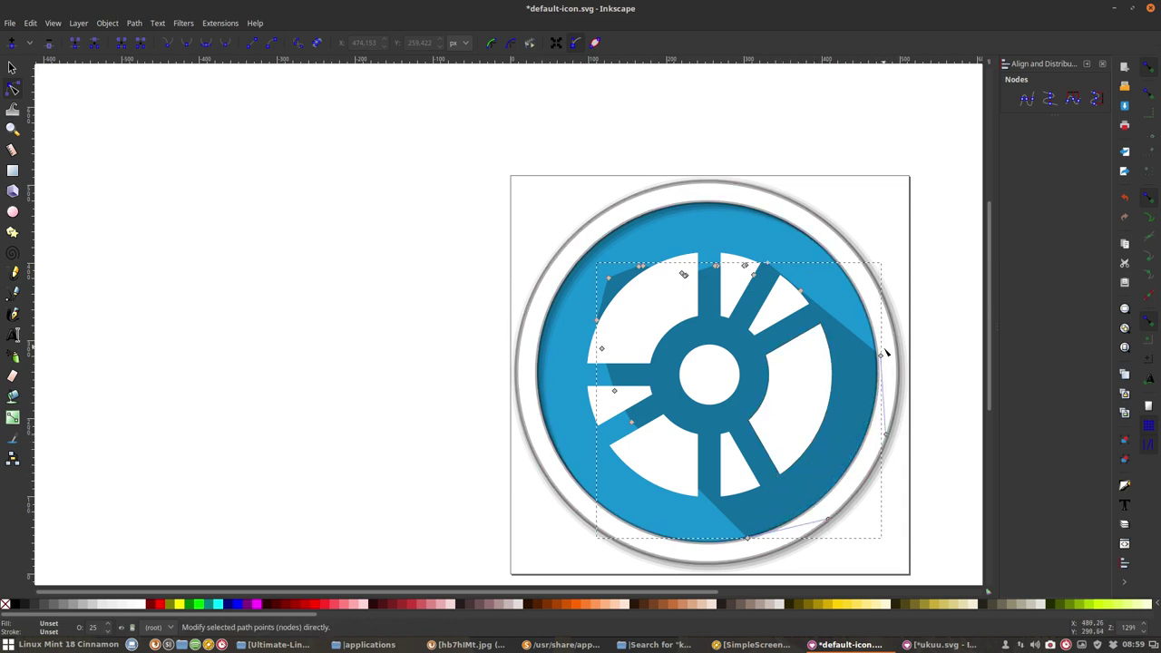
drag(886, 353, 879, 389)
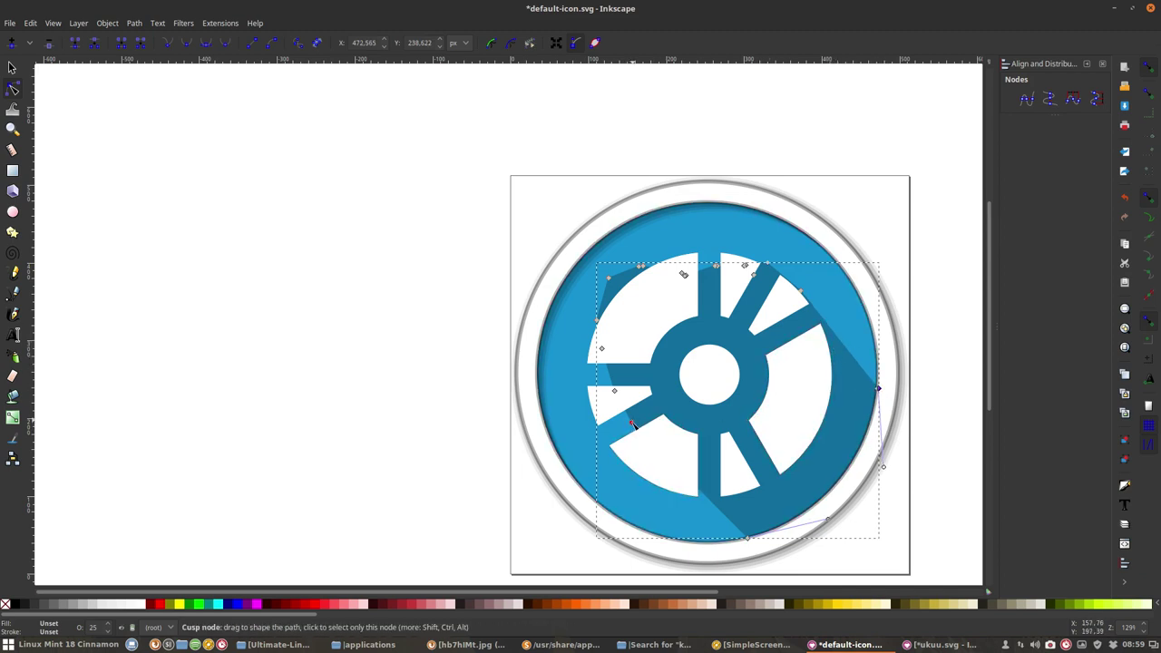
Fit the shadow's left side to the emblem, moving nodes onto the wedges' outer corners and rim and hiding the in-between nodes behind white areas.
drag(632, 425, 629, 469)
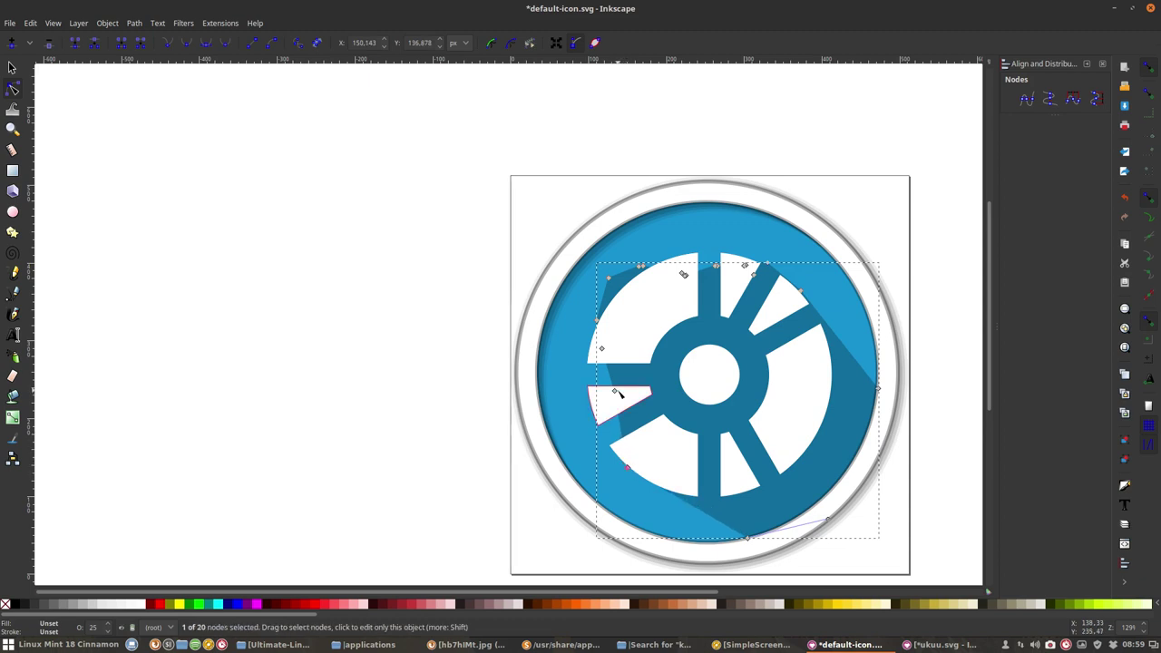
drag(614, 390, 646, 458)
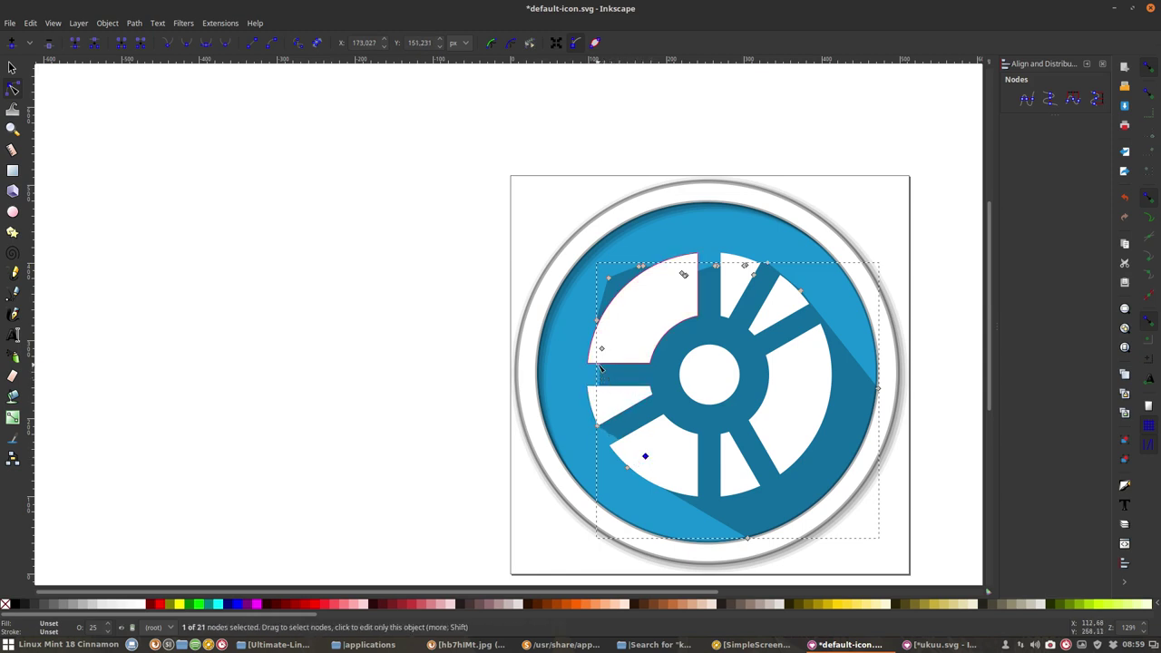
drag(602, 349, 608, 390)
drag(597, 320, 590, 363)
Rearrange the shadow's upper nodes so they hide behind the white wedges or meet the wedges' outer corners beside the spokes.
drag(610, 280, 619, 312)
drag(640, 266, 759, 265)
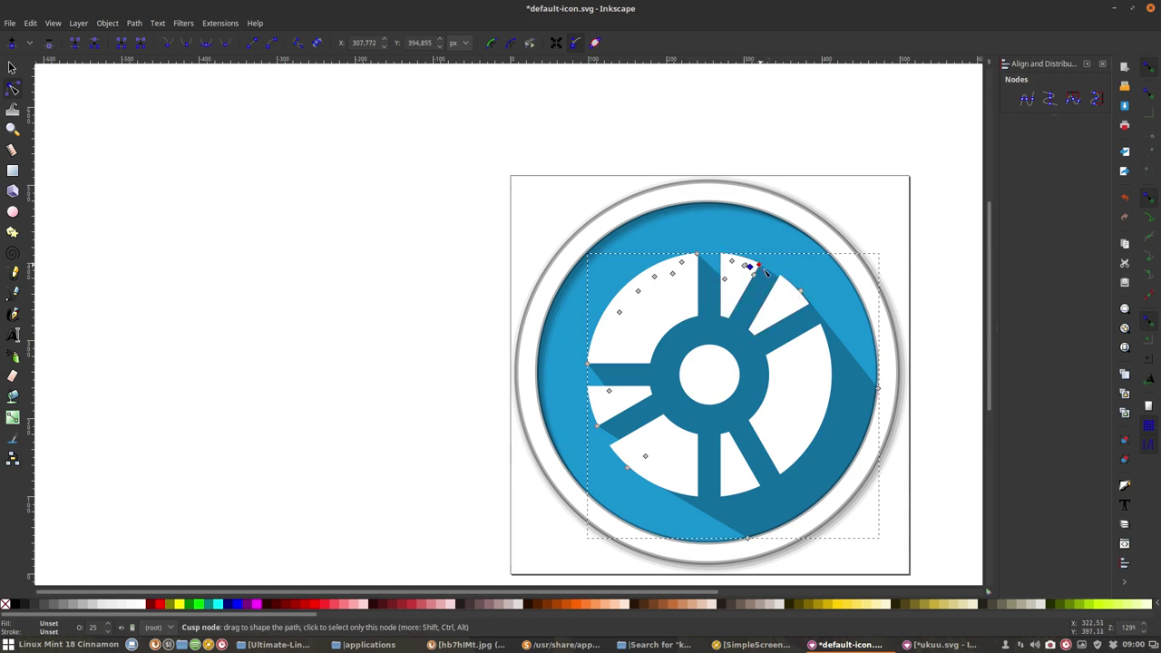
mouse_move(761, 265)
mouse_down()
mouse_move(779, 285)
mouse_move(749, 244)
mouse_move(760, 262)
mouse_move(742, 271)
mouse_up()
Move the shadow's right-edge node to about X 476, Y 274 and its upper-right wedge node to about X 355, Y 378 on the rim.
drag(878, 390, 881, 360)
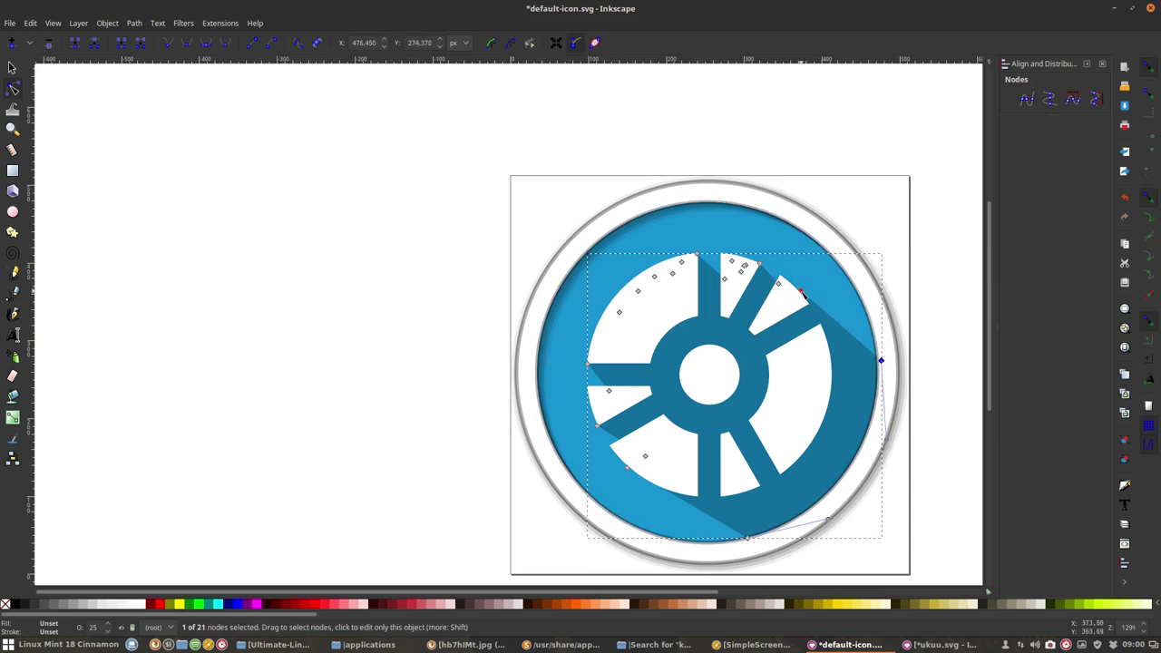
drag(801, 292, 782, 278)
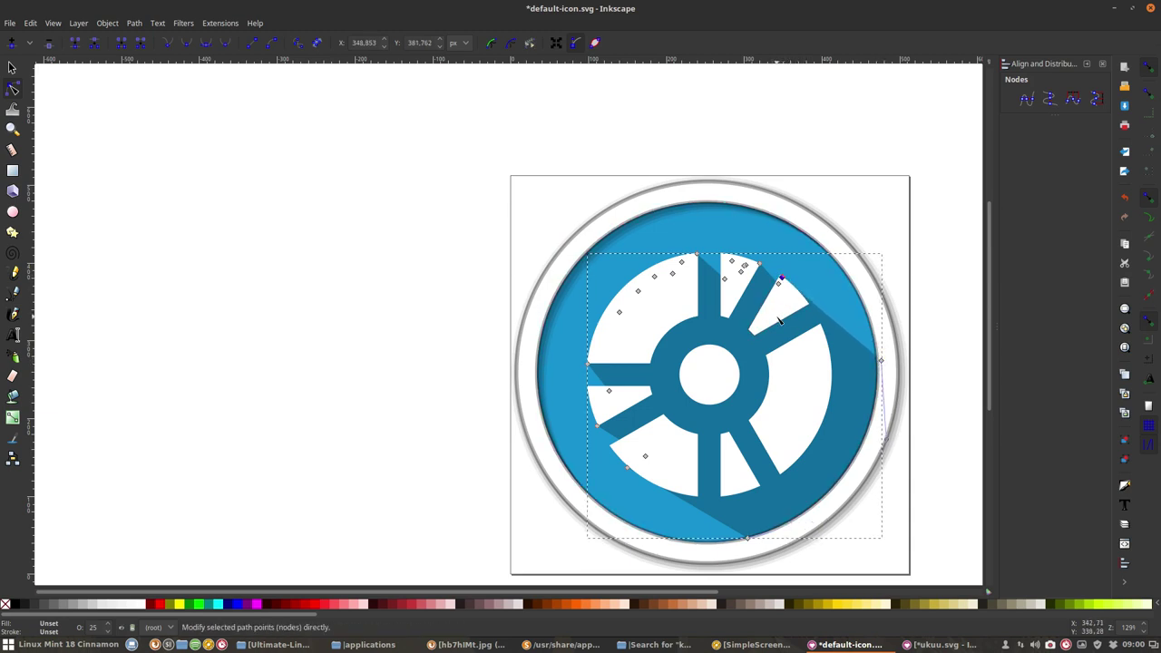
key(super)
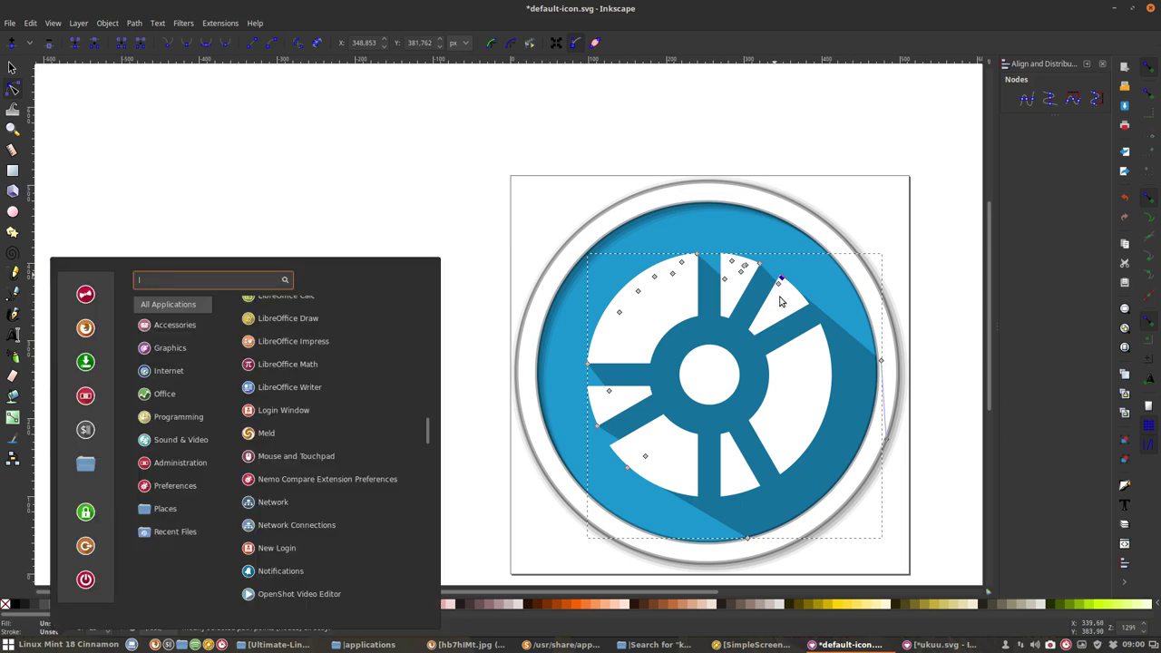
key(Escape)
ctrl+scroll(779, 297, up, 6)
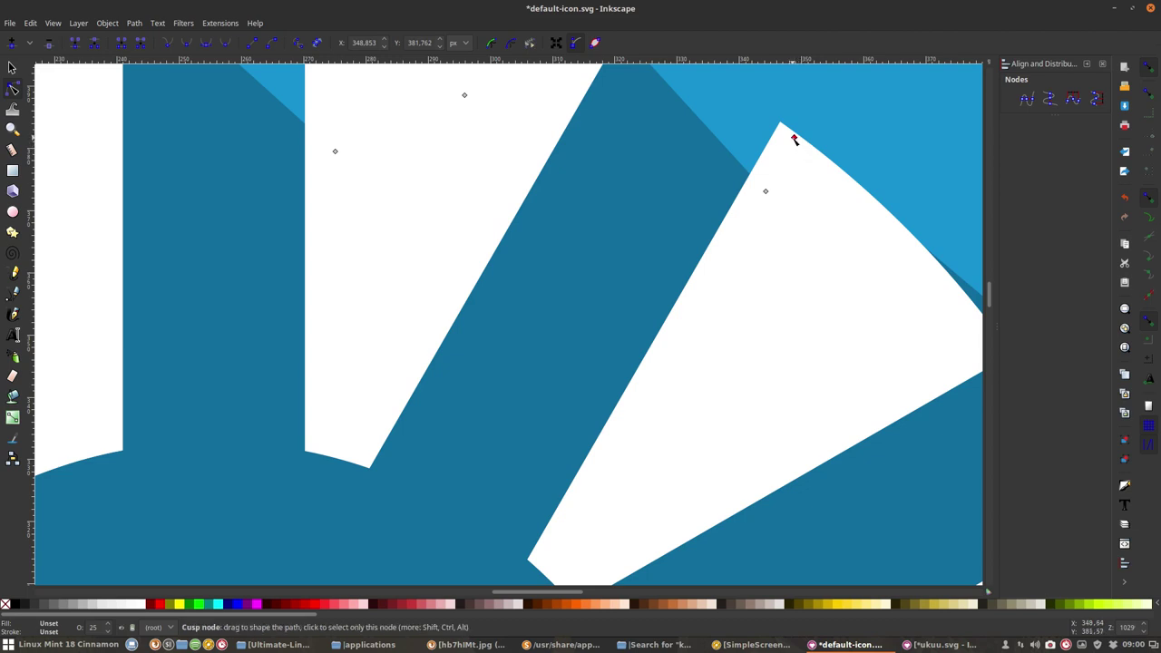
drag(794, 137, 829, 160)
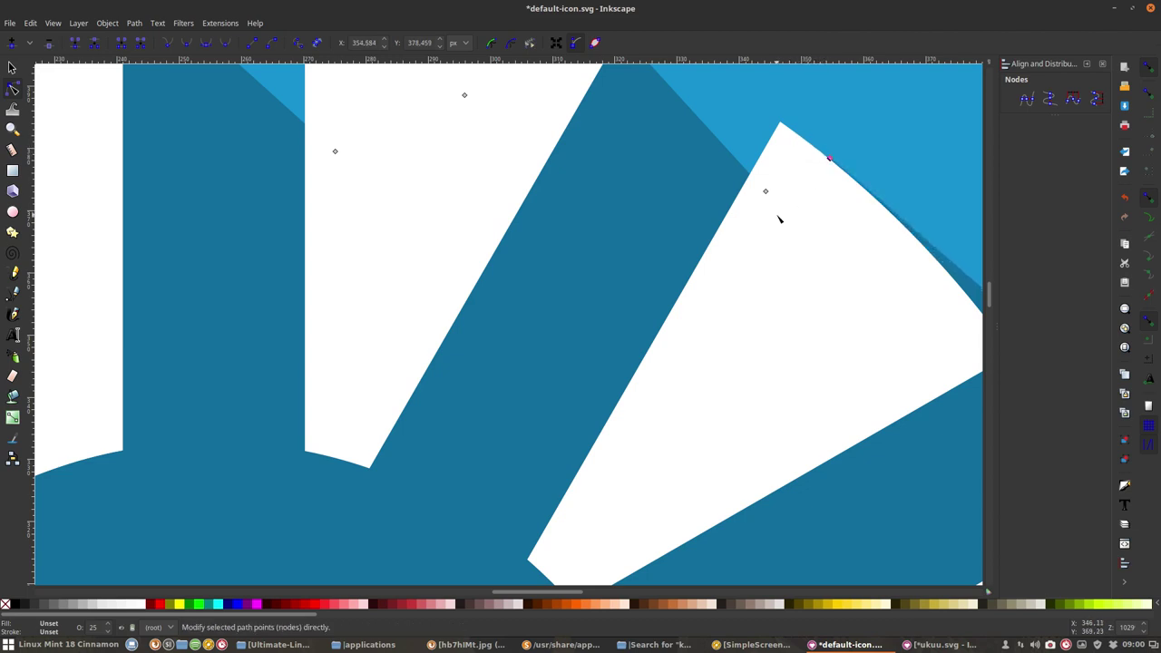
Align the two top shadow nodes exactly with the wedge corners at about X 321, Y 400 and X 241, Y 413.
scroll(666, 148, up, 4)
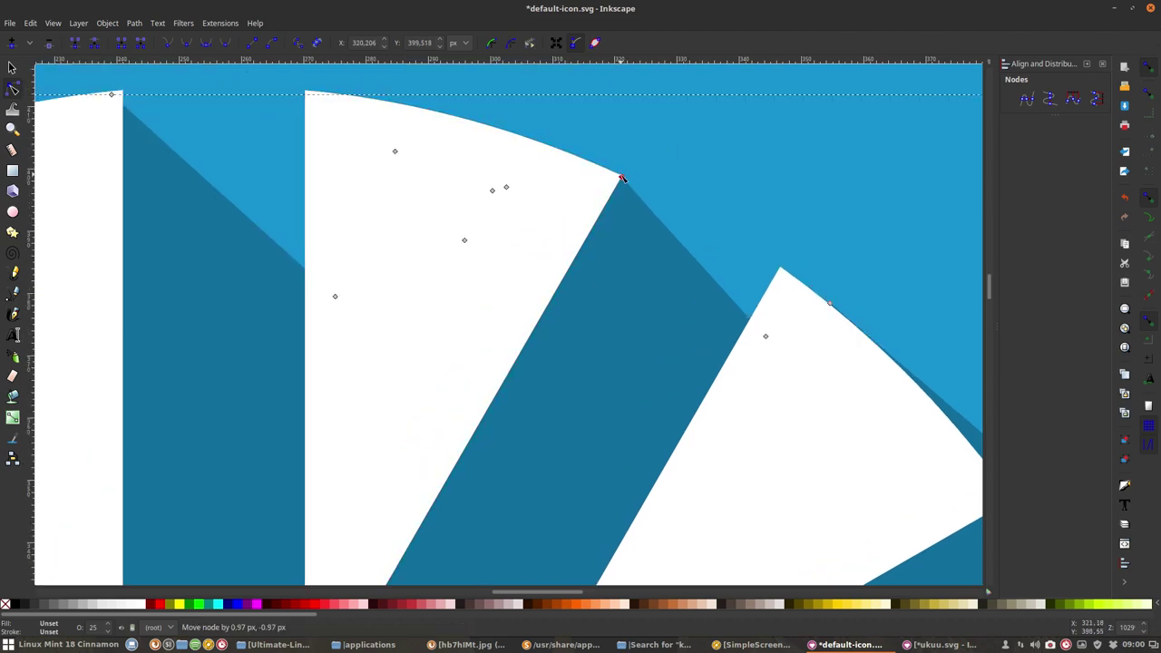
drag(622, 176, 622, 176)
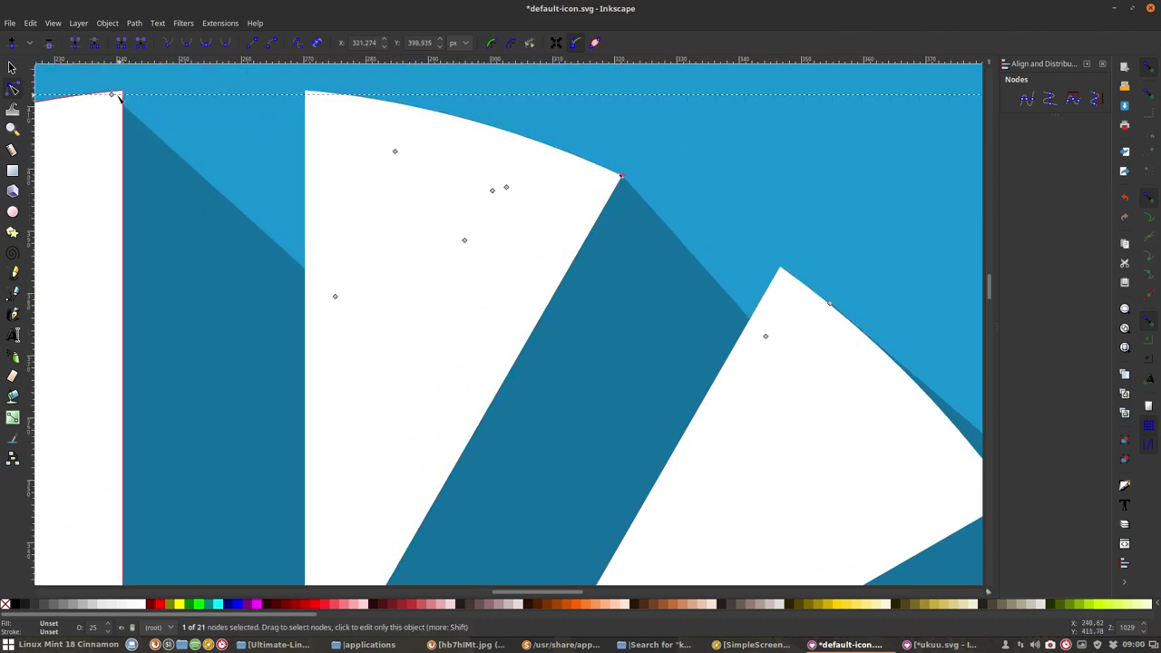
drag(119, 96, 124, 92)
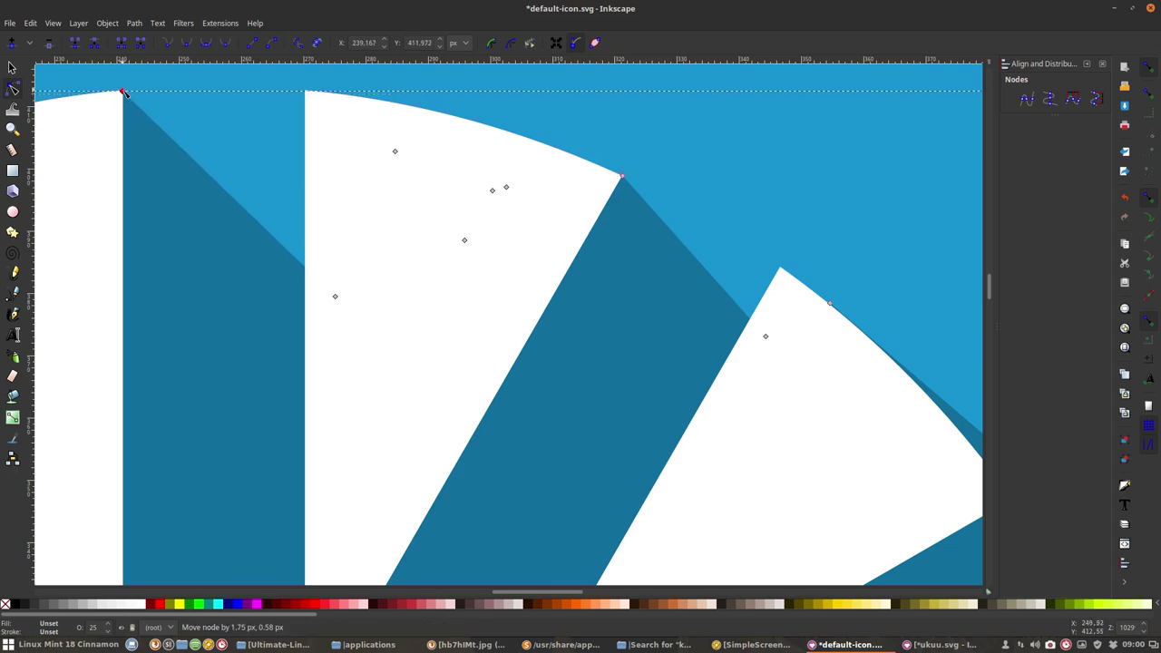
Align the leftmost shadow node exactly with the large upper-left wedge's outer corner, at about X 99, Y 270.6.
ctrl+scroll(284, 522, down, 3)
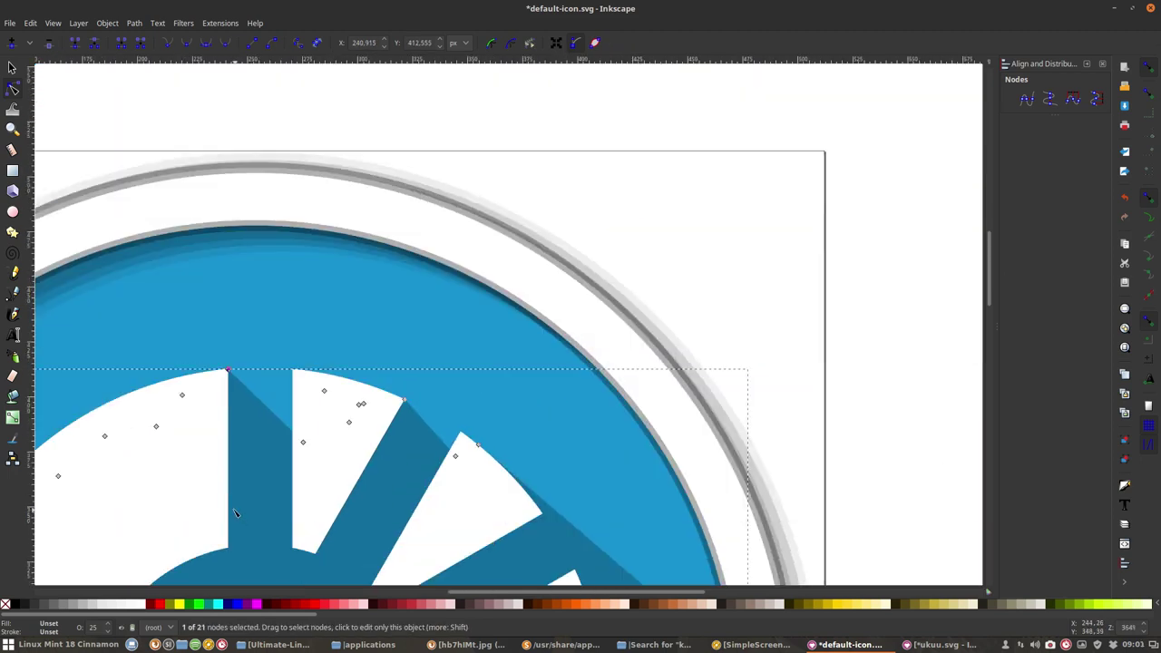
ctrl+scroll(186, 505, down, 1)
scroll(142, 493, down, 8)
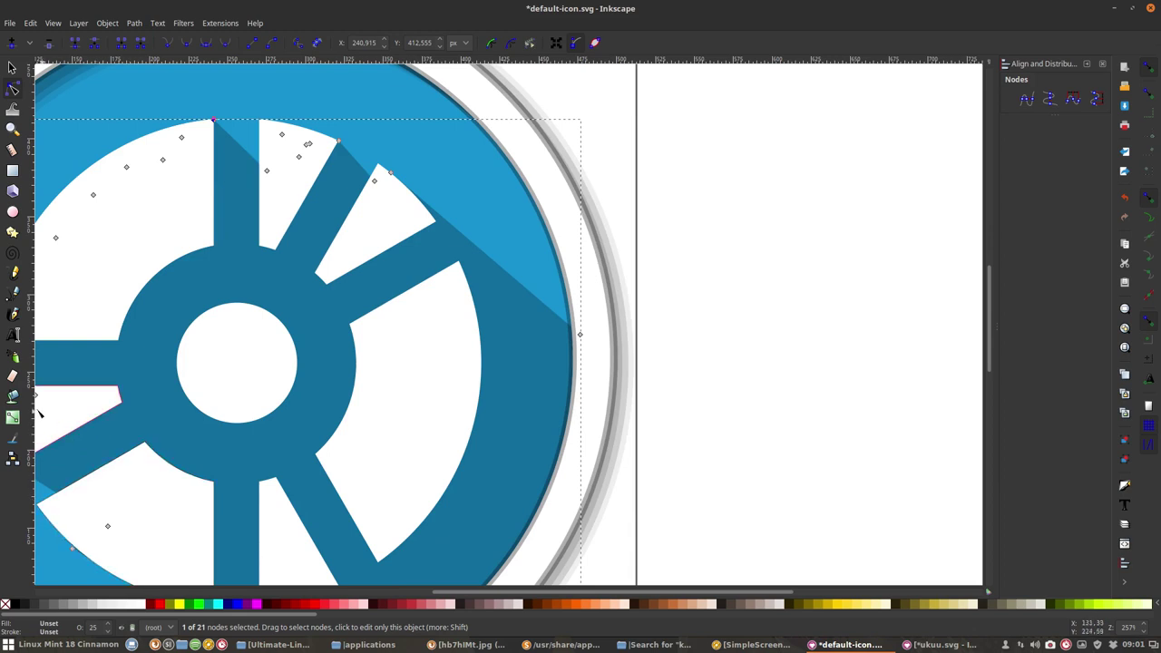
scroll(396, 495, left, 5)
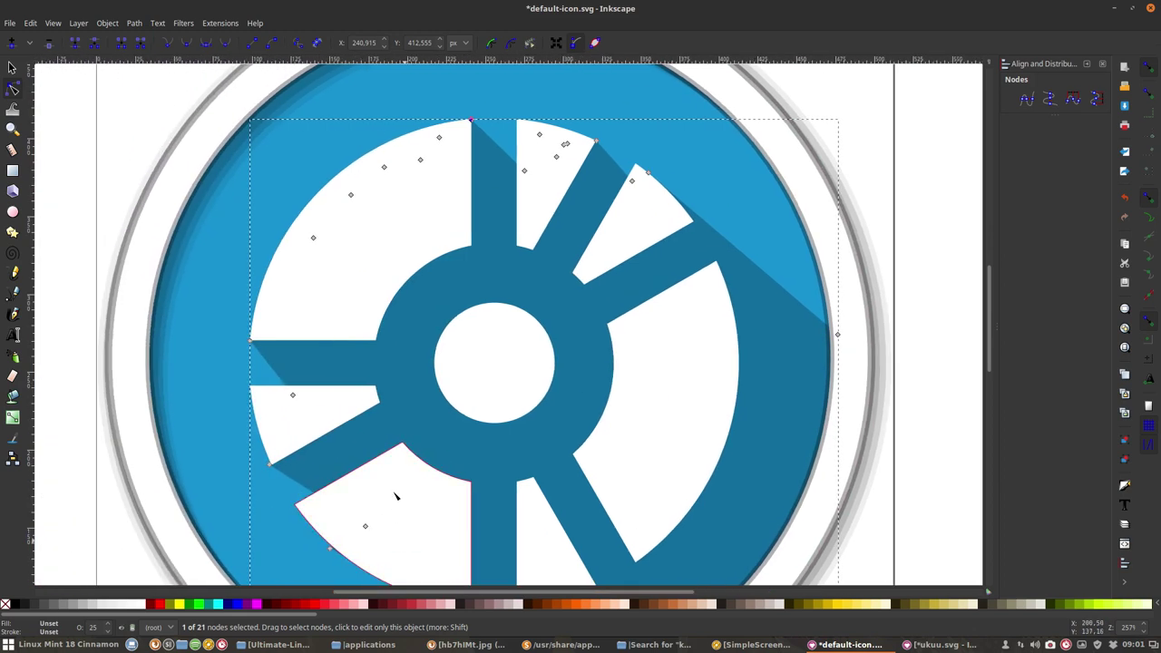
ctrl+scroll(224, 342, up, 5)
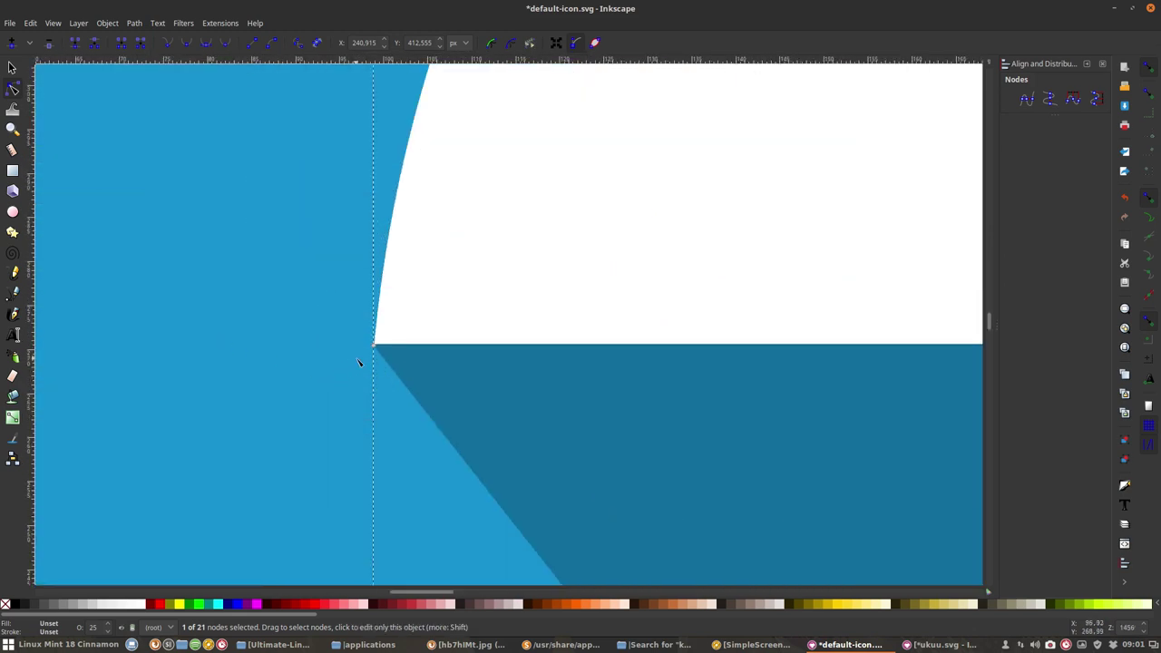
ctrl+scroll(359, 363, up, 4)
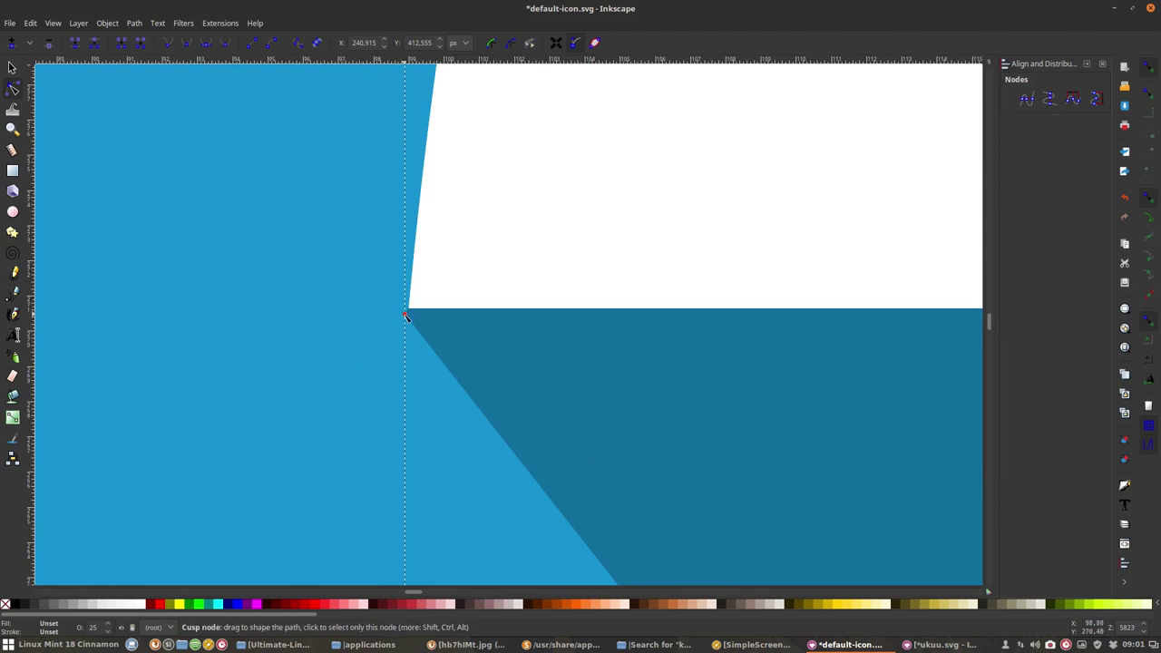
drag(406, 315, 409, 313)
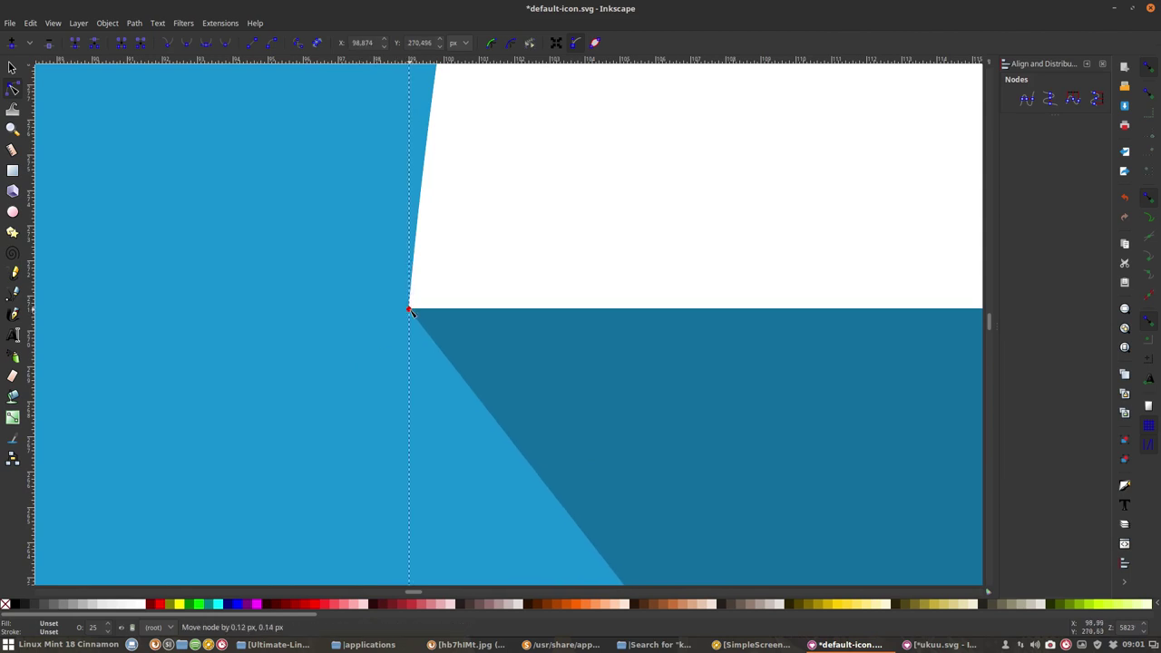
Move the shadow node below the small left wedge exactly onto its lower tip, at about X 112.8, Y 190.5.
ctrl+scroll(529, 477, down, 3)
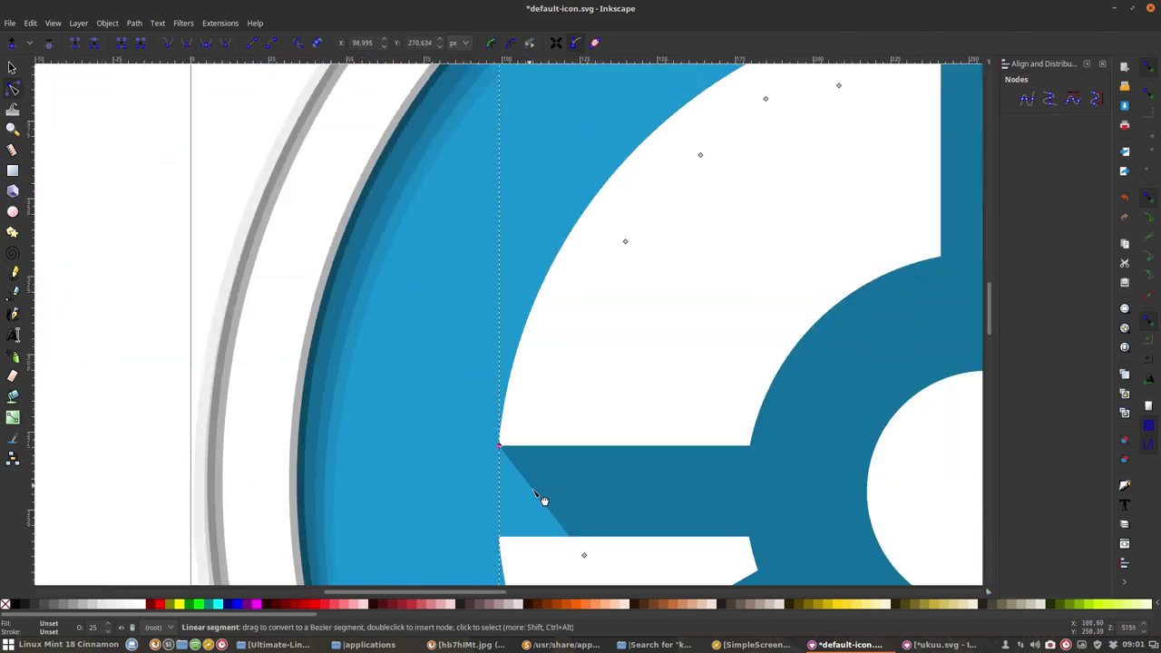
scroll(604, 550, down, 6)
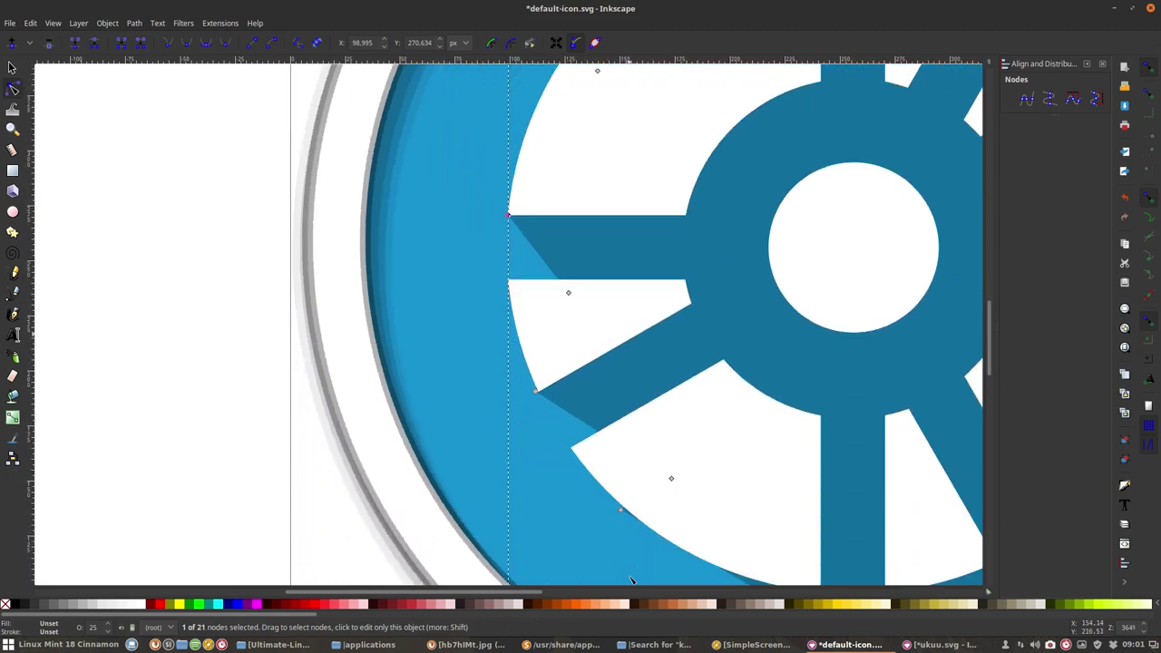
ctrl+scroll(487, 444, up, 3)
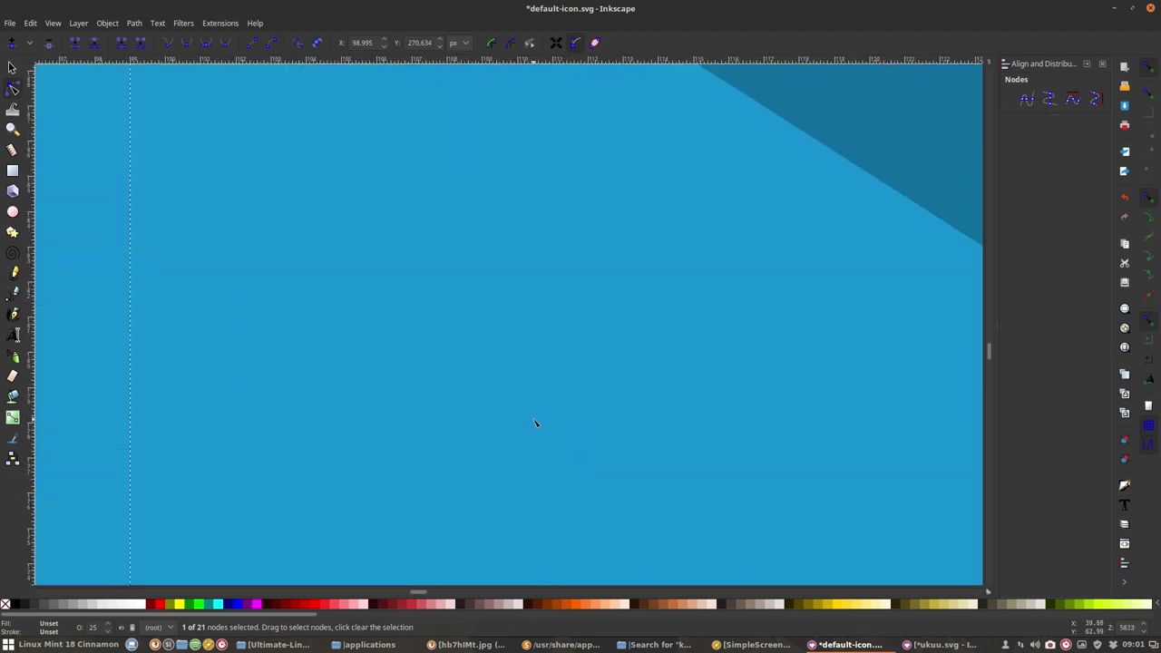
scroll(536, 423, up, 6)
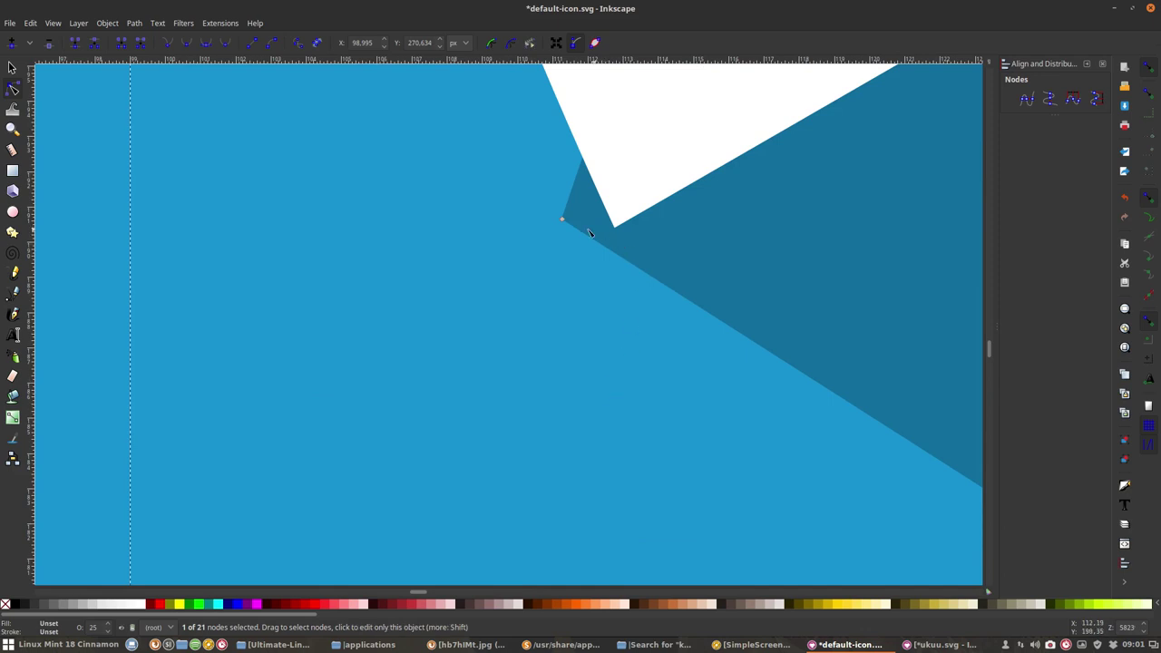
drag(562, 221, 614, 227)
Slide the shadow node on the lower-left wedge along its curved rim to about X 171, Y 124.
ctrl+scroll(793, 386, down, 5)
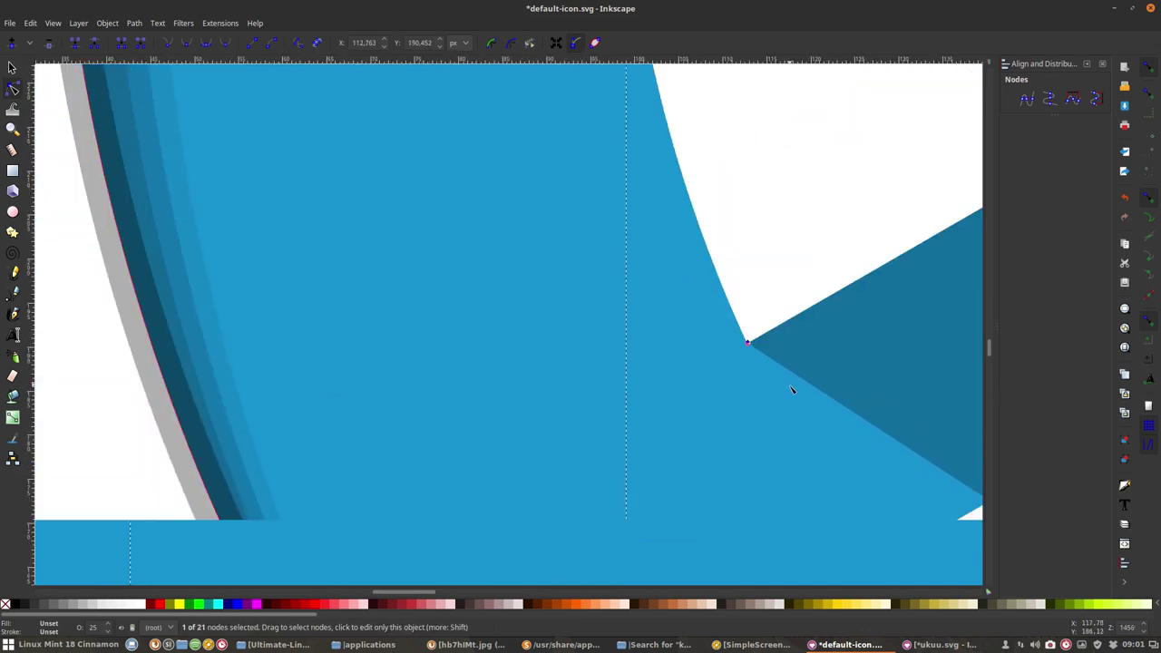
ctrl+scroll(810, 431, down, 2)
scroll(947, 567, up, 2)
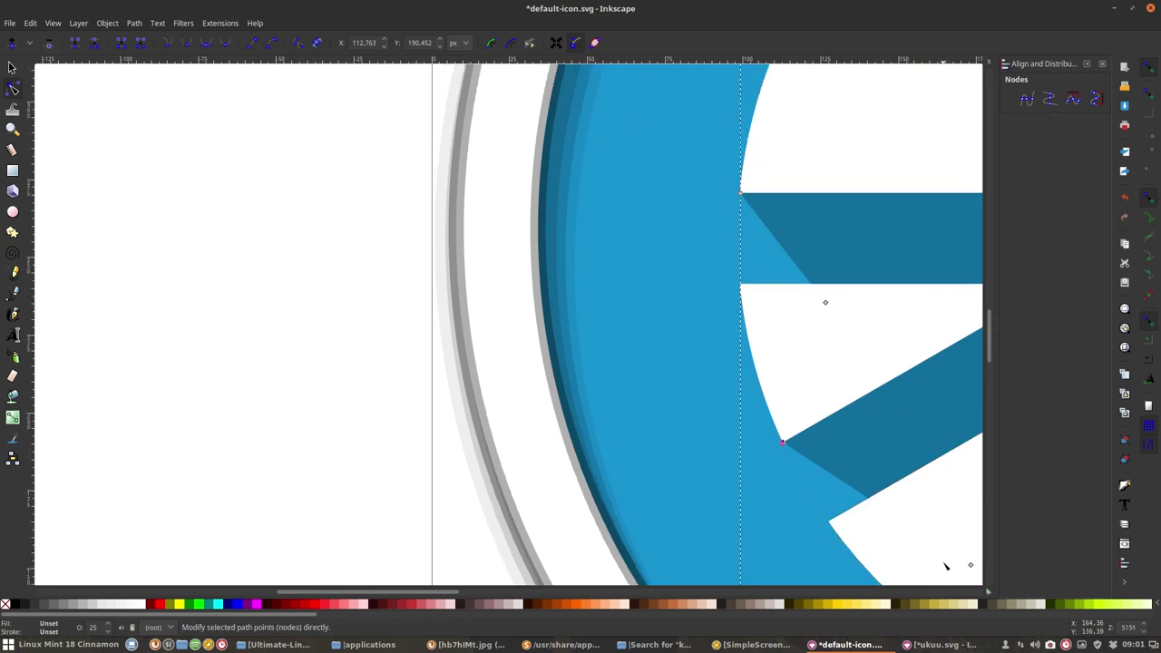
scroll(946, 567, down, 2)
scroll(945, 567, down, 4)
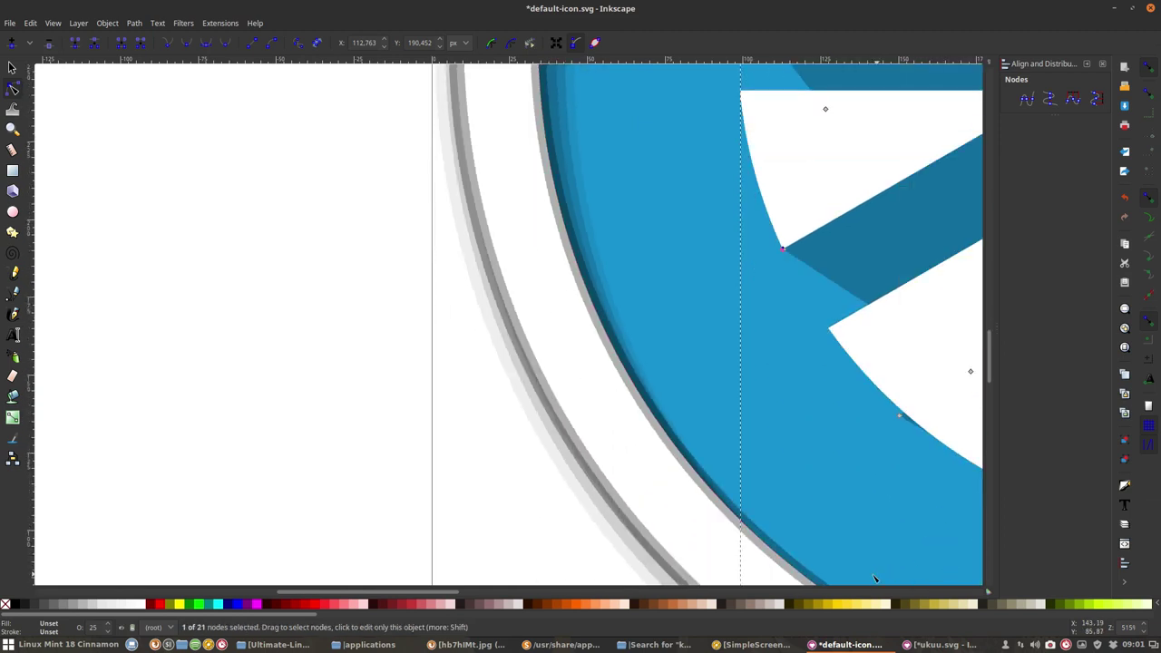
drag(451, 593, 565, 600)
scroll(581, 542, down, 3)
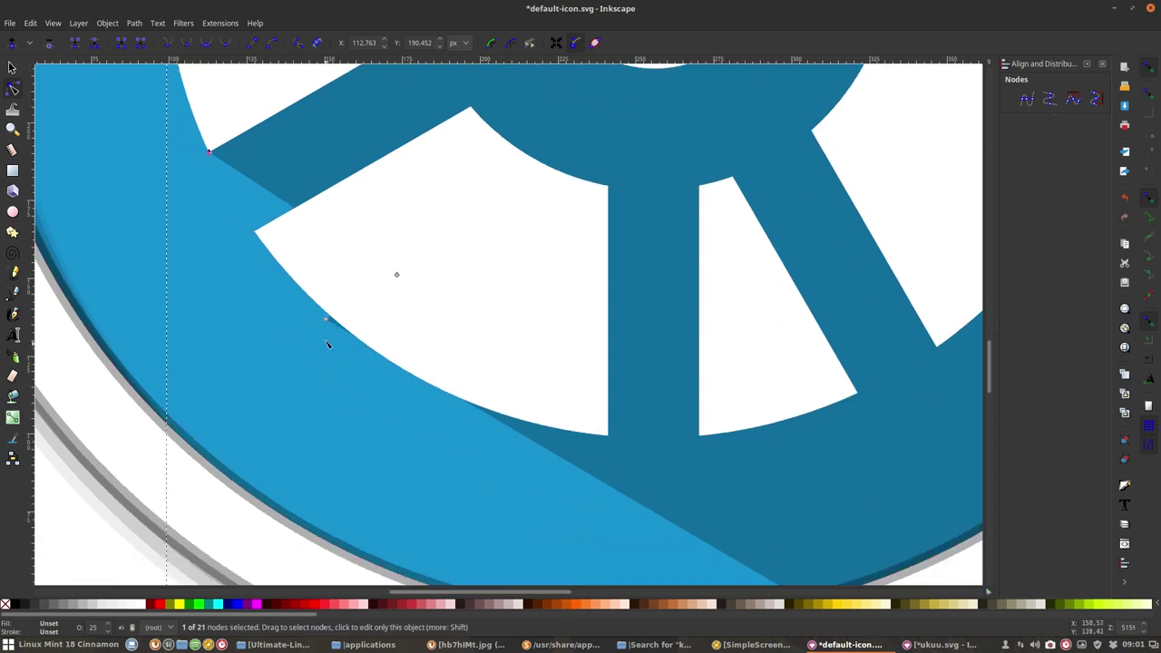
drag(325, 319, 390, 361)
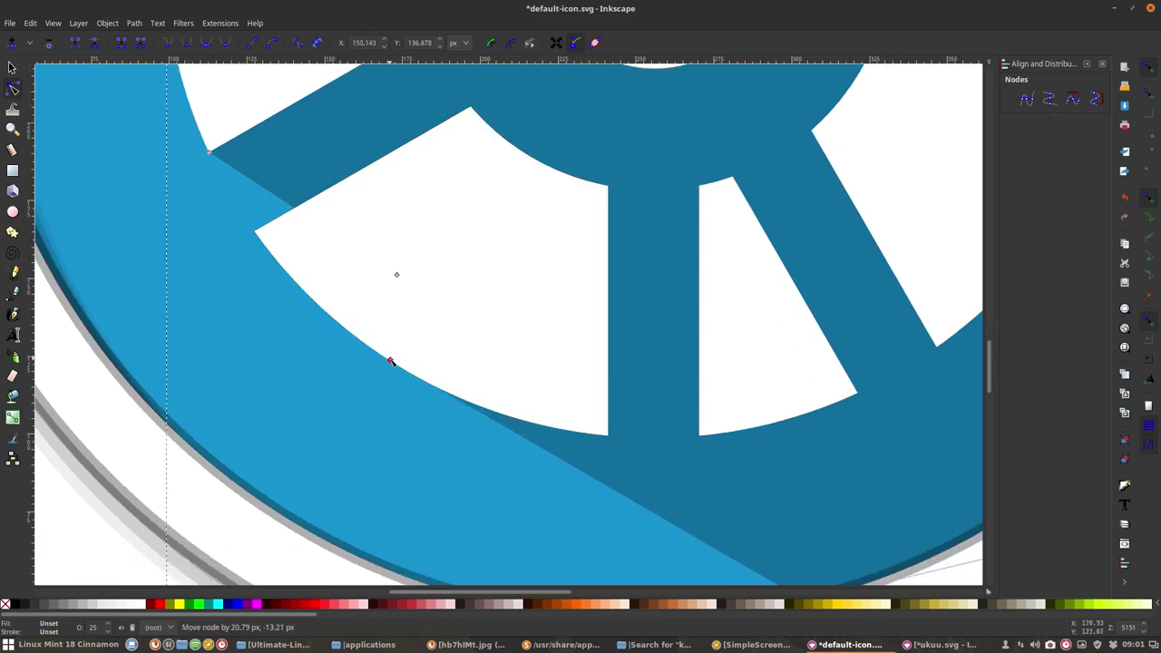
Deselect the shadow path's nodes and the path itself, and return to the Selector tool with the whole icon in view.
scroll(581, 494, down, 5)
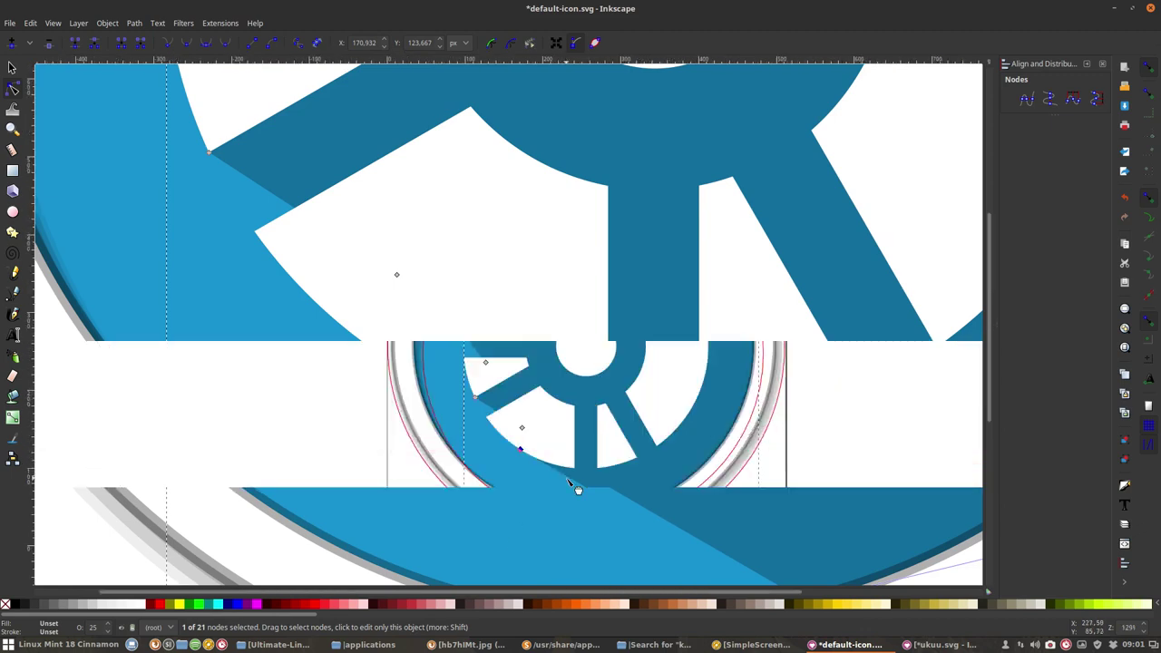
click(757, 560)
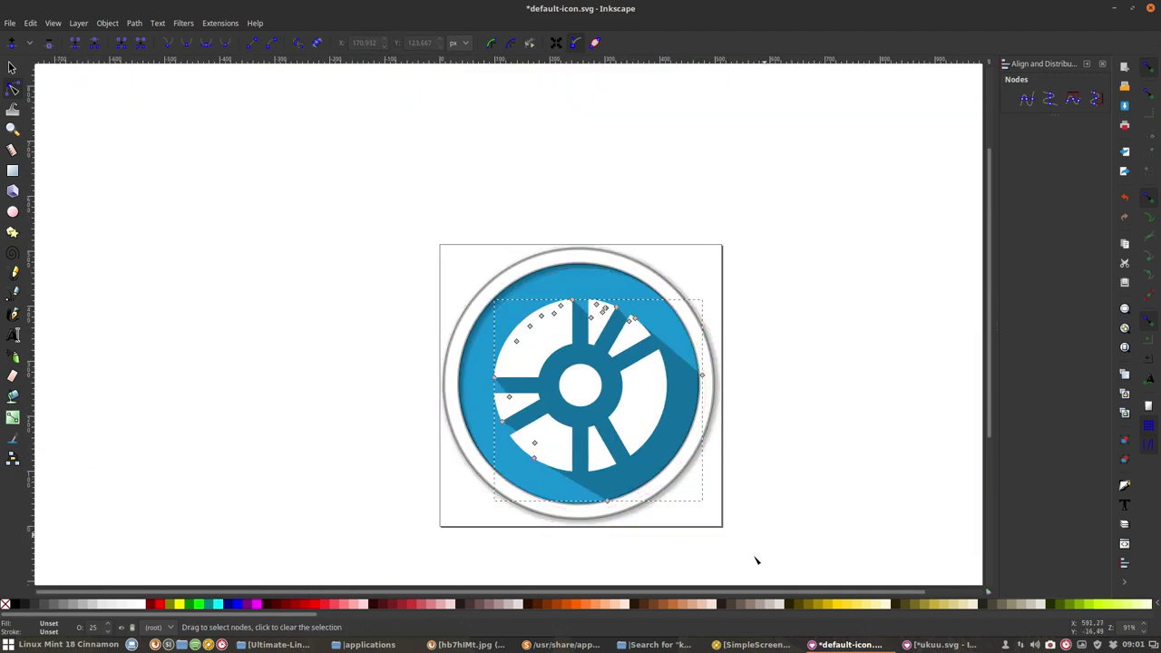
click(285, 326)
scroll(57, 137, up, 1)
click(12, 67)
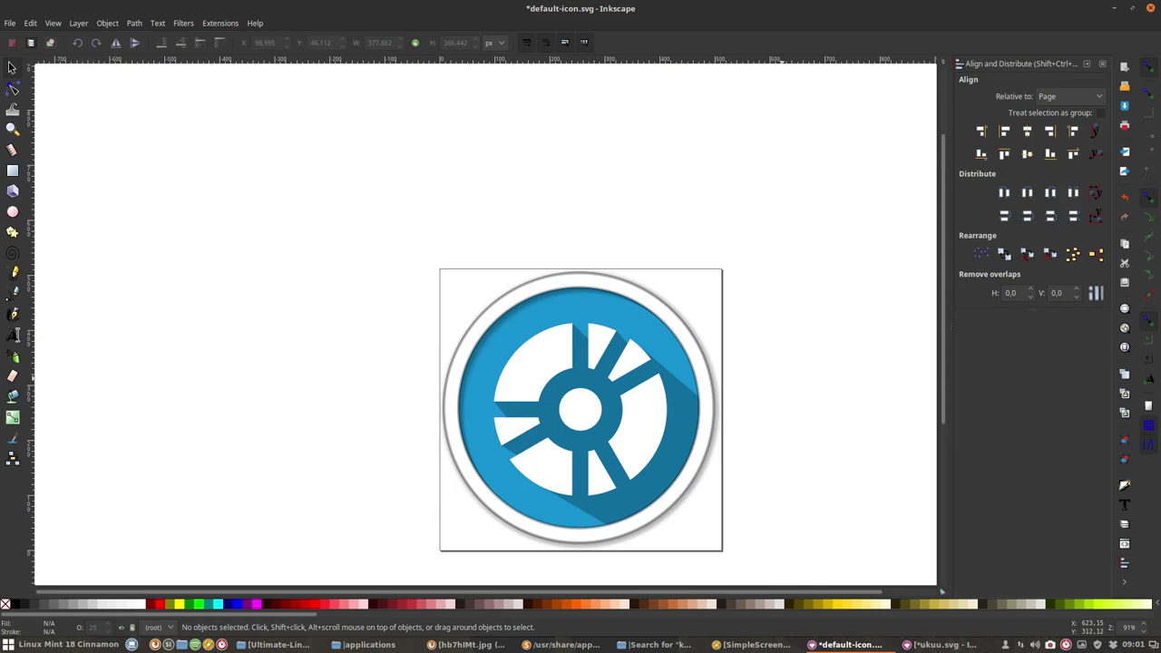
Move the shadow nodes in the lower-left and small left wedges further inward, to about X 213.7, Y 124.9 and X 153.9, Y 232.2.
click(13, 89)
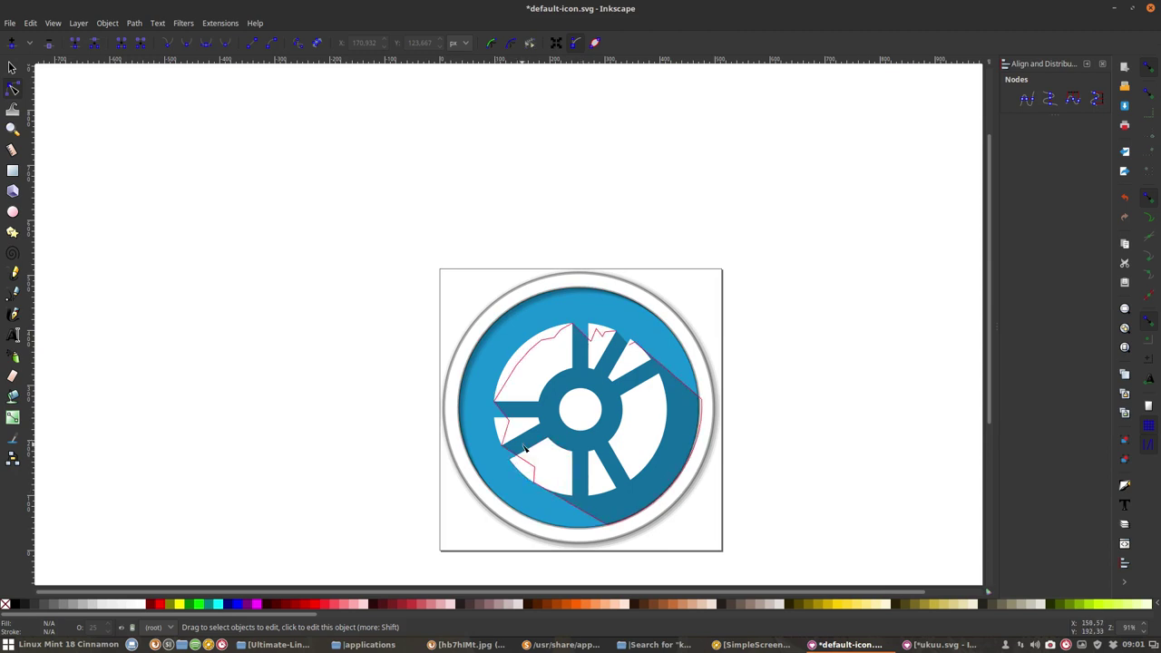
click(526, 443)
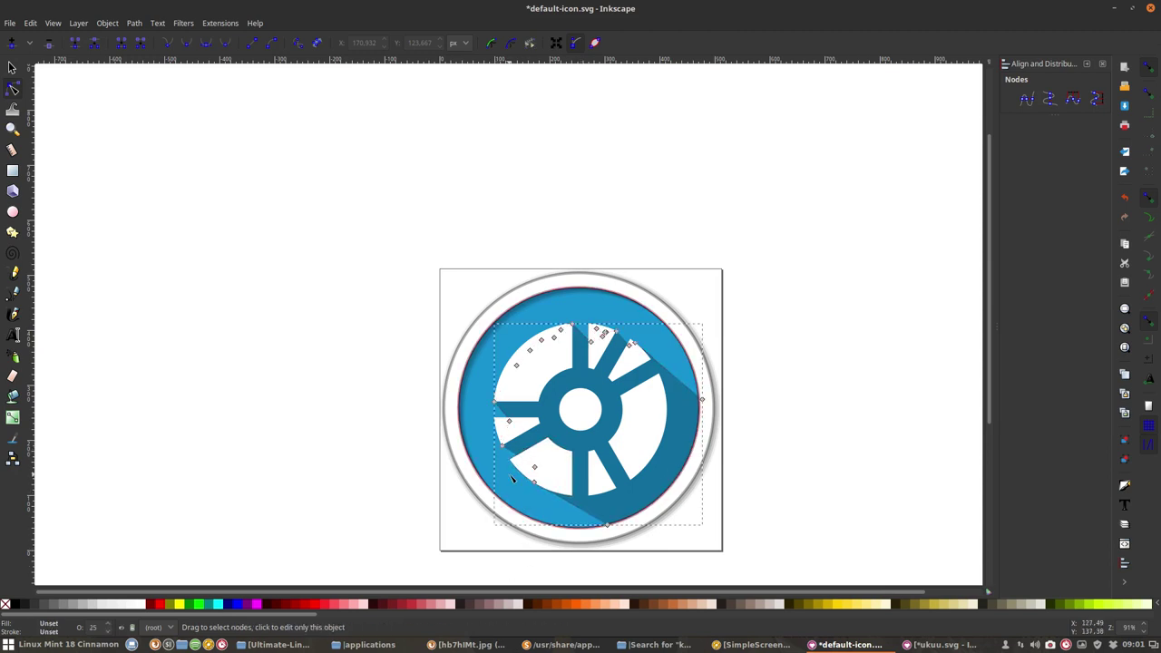
drag(535, 468, 558, 485)
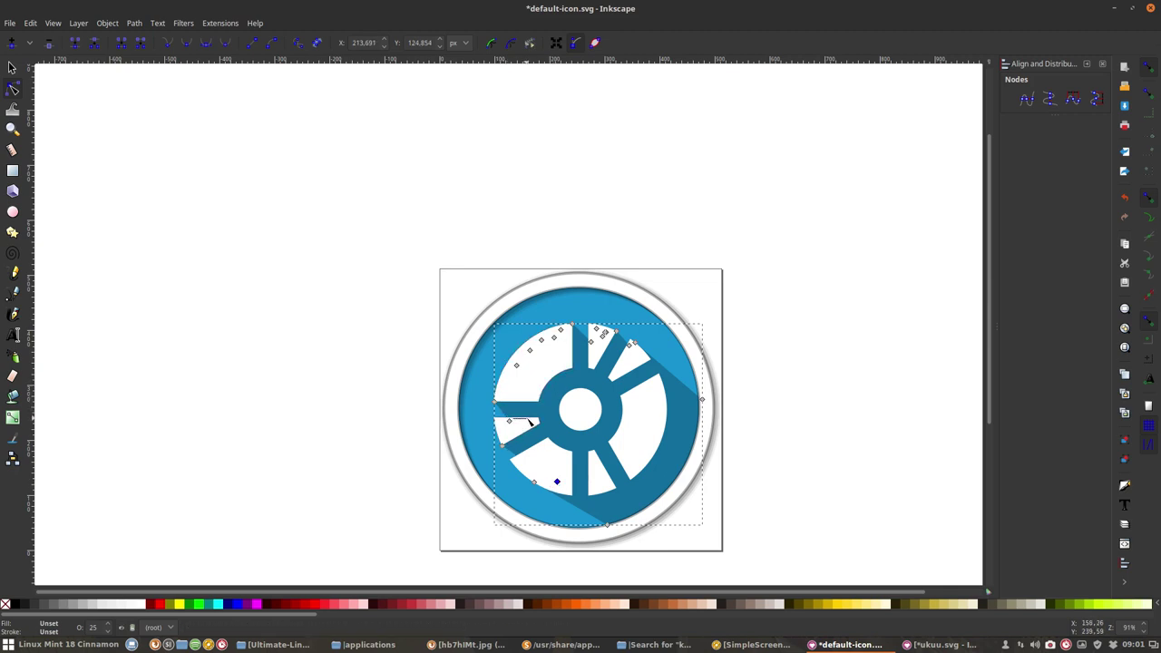
drag(510, 422, 528, 427)
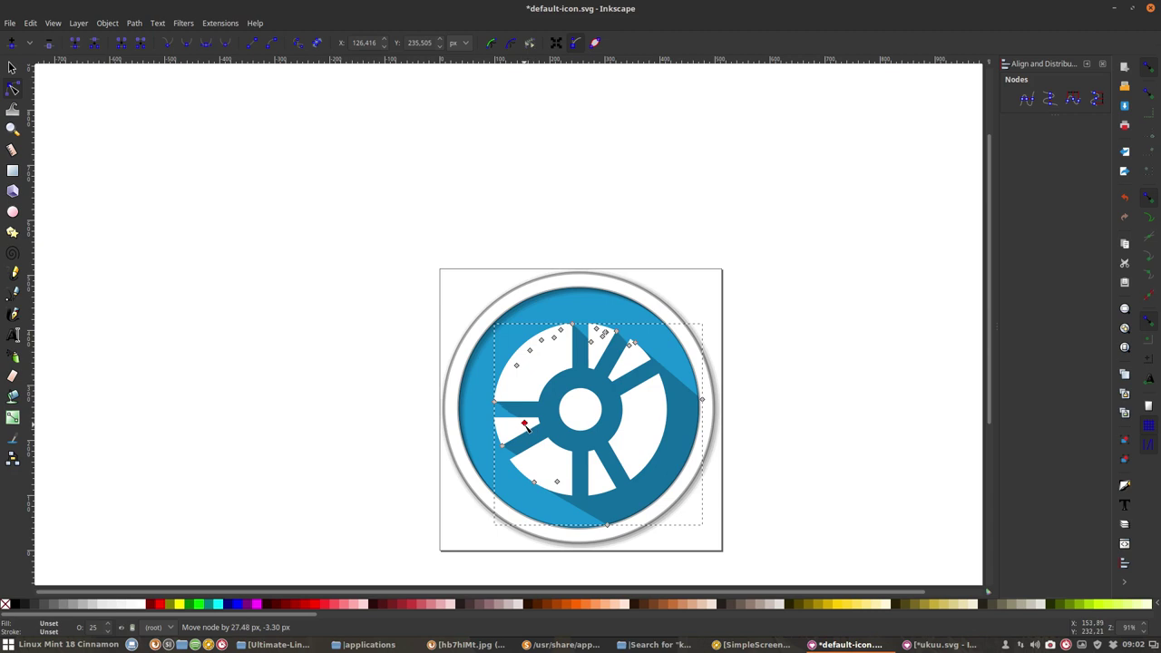
drag(528, 427, 527, 427)
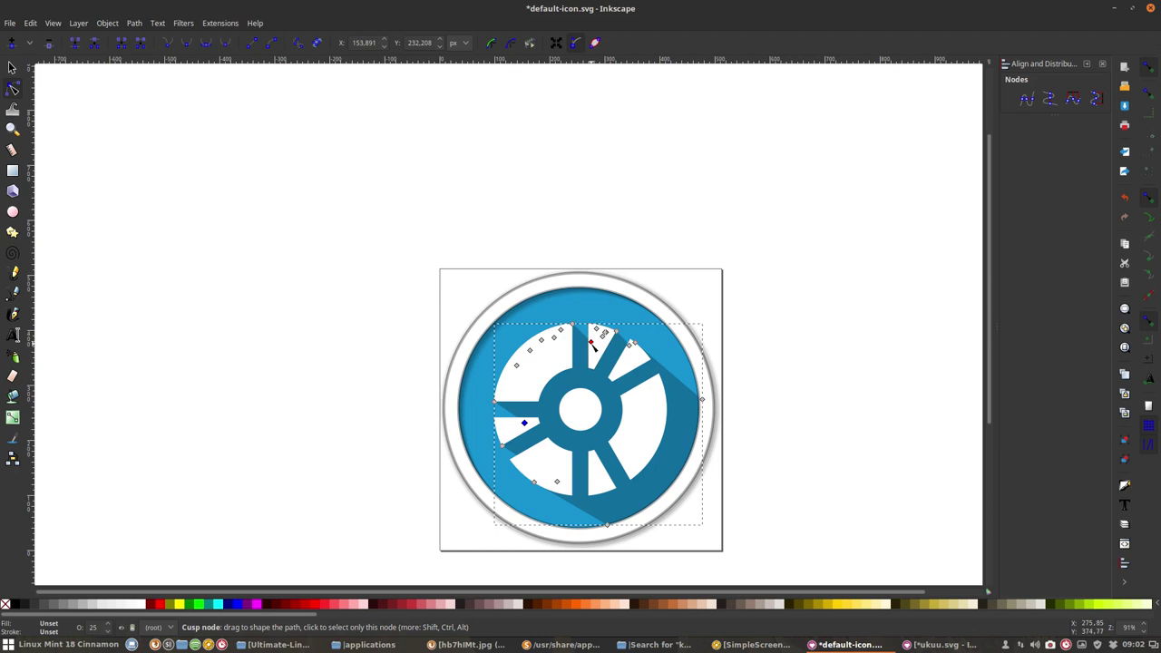
Move the shadow nodes in the two small upper wedges further inside, the right one to about X 360.8, Y 363.2, and deselect the path.
click(591, 343)
drag(592, 343, 637, 351)
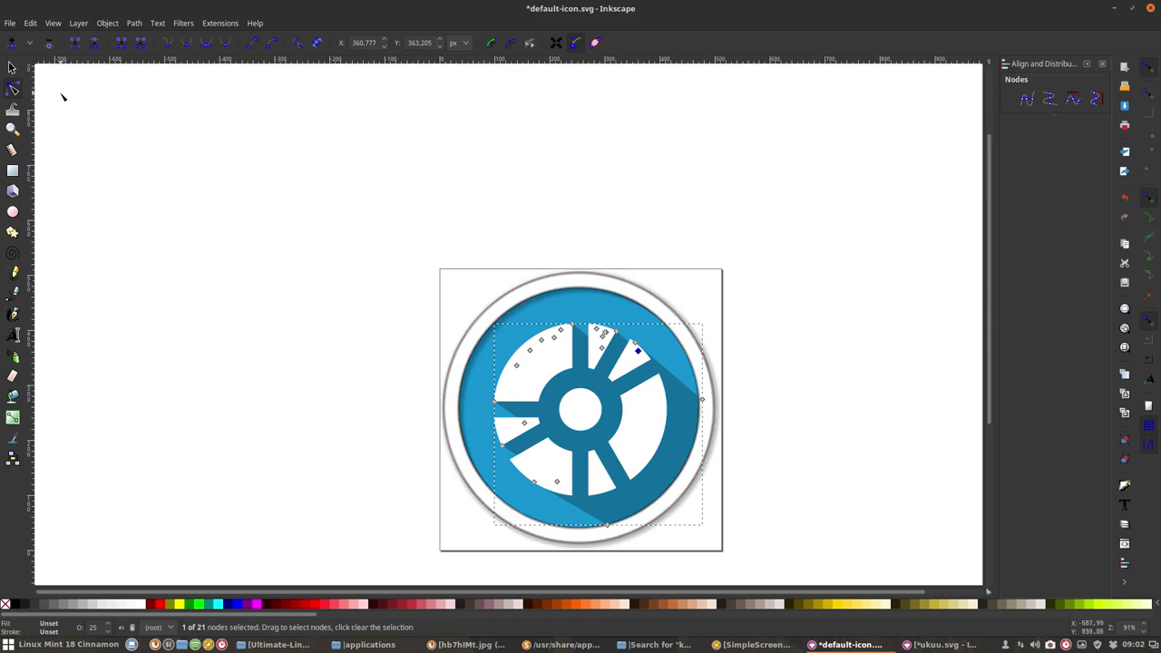
click(12, 69)
click(357, 346)
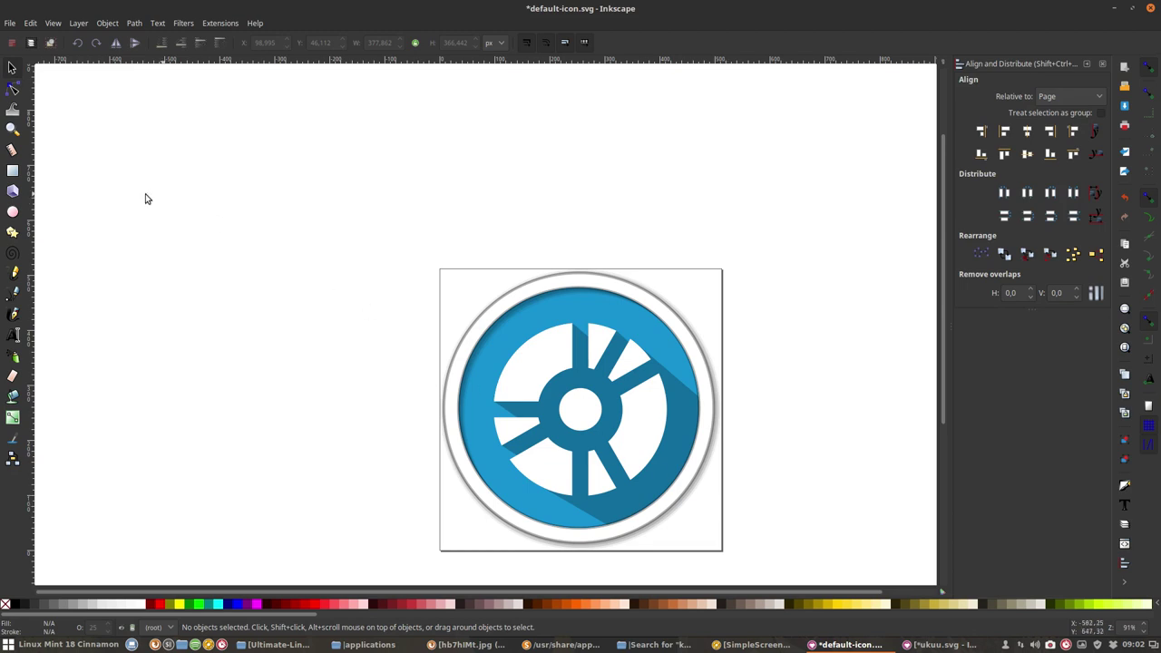
Reopen the shadow path for node editing and shift the lowest node in the small top wedge to about X 299.3, Y 373.
click(12, 88)
click(582, 346)
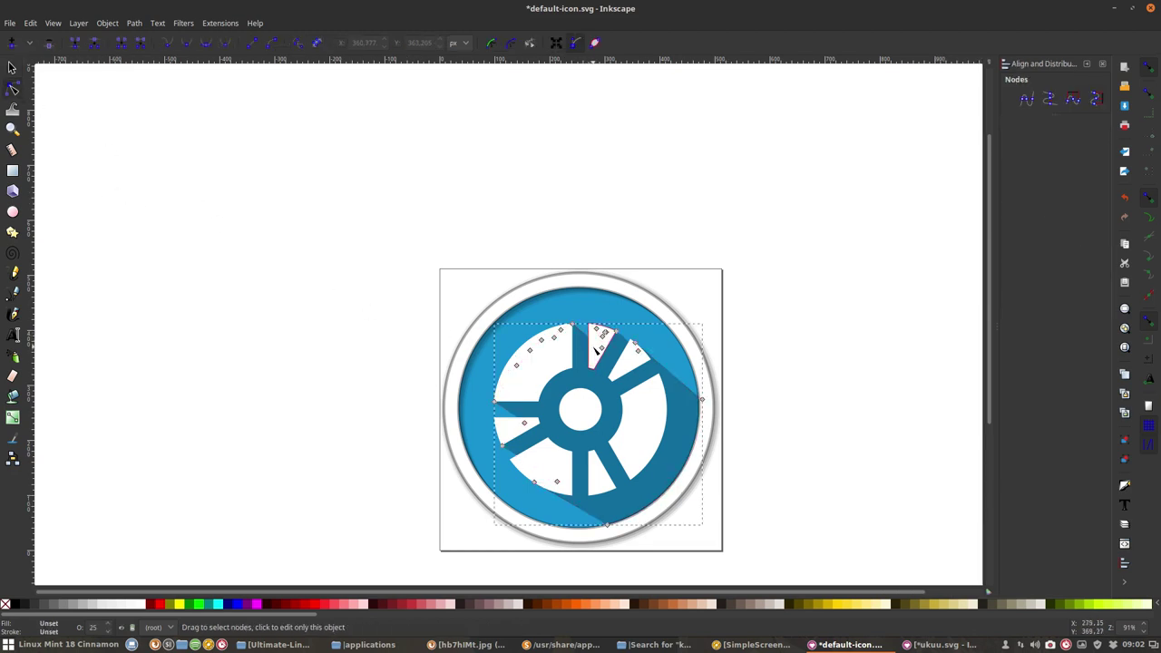
drag(601, 336, 605, 347)
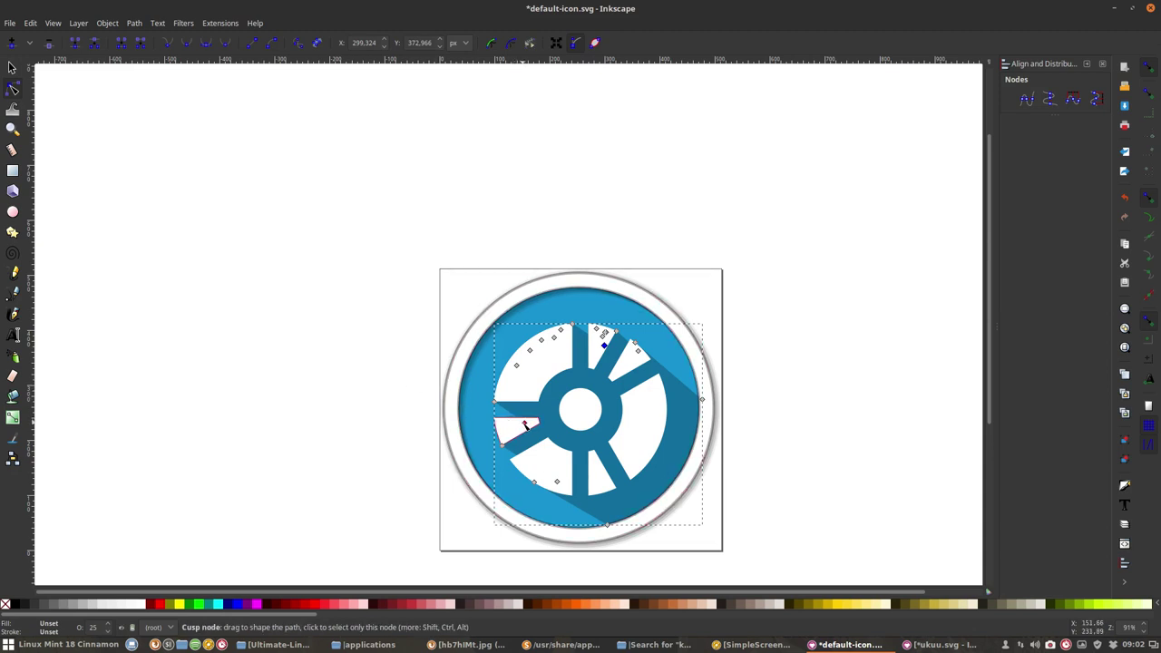
Nudge the nodes inside the small left and lower-left wedges to about X 160.5, Y 233.3 and X 222.5, Y 127.1, and deselect the path.
drag(524, 423, 529, 423)
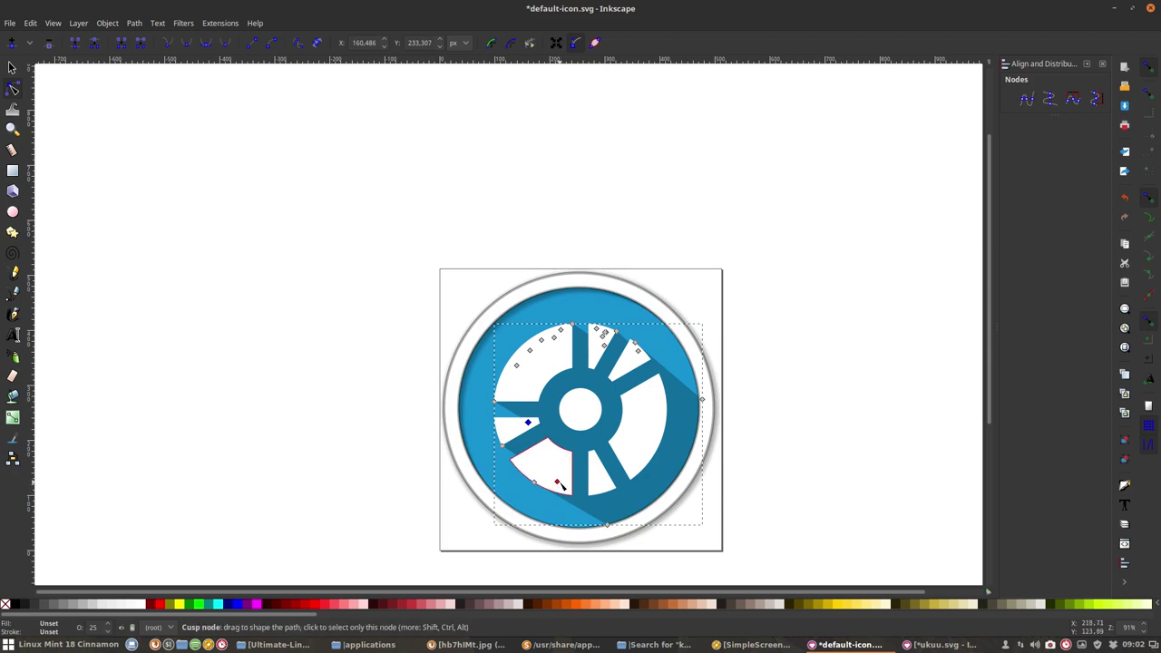
mouse_move(557, 482)
mouse_down()
mouse_move(568, 470)
mouse_move(562, 480)
mouse_up()
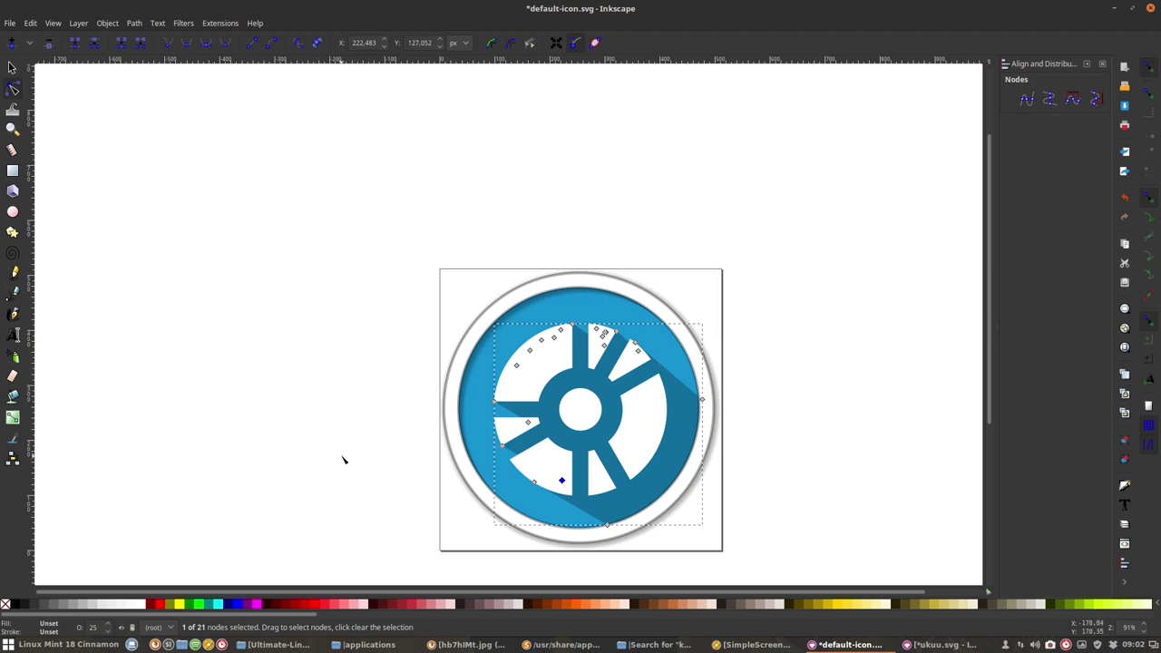
click(11, 68)
click(292, 344)
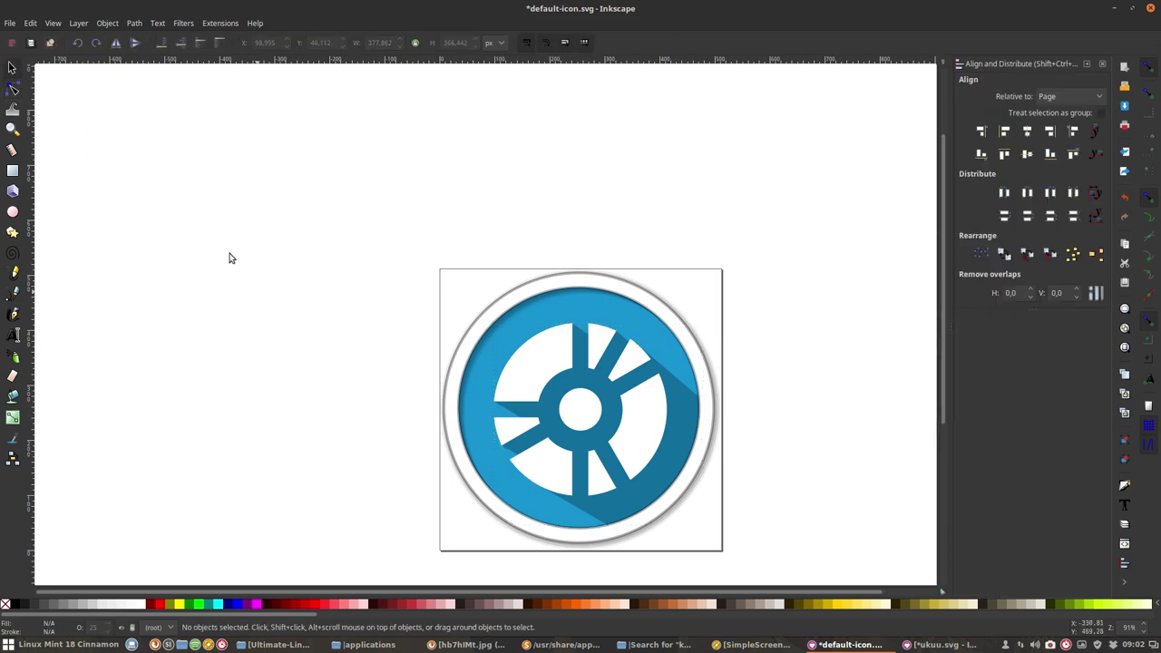
Save the icon under a new name as ukuu.svg in the Desktop folder, replacing the existing file.
click(9, 23)
click(40, 130)
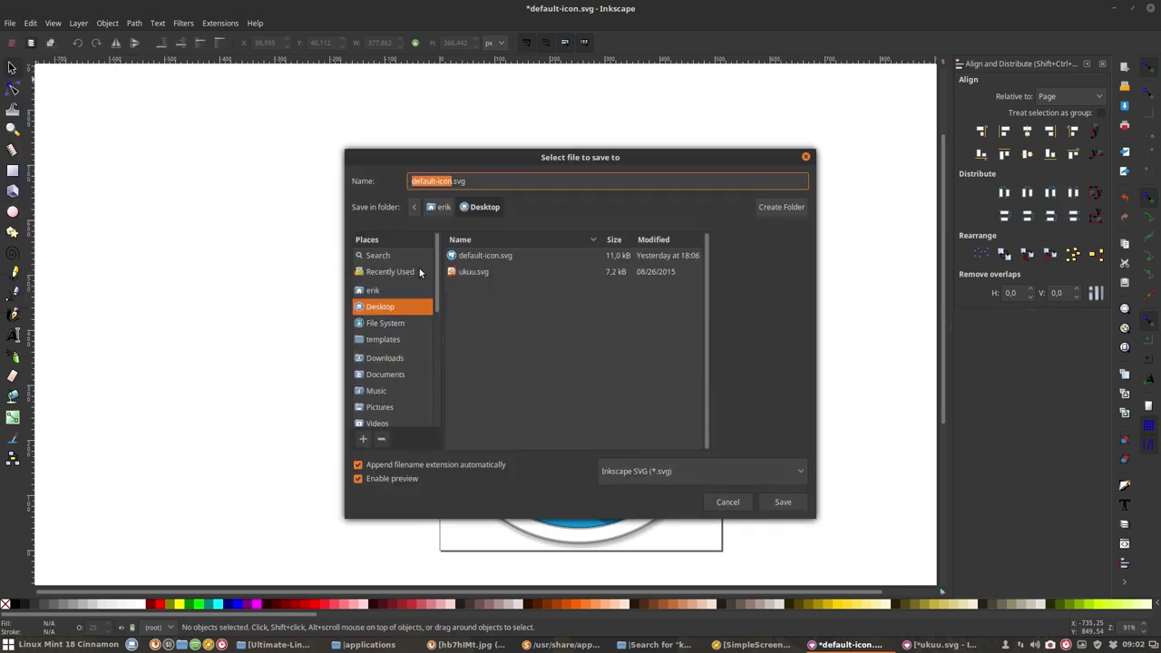
click(472, 275)
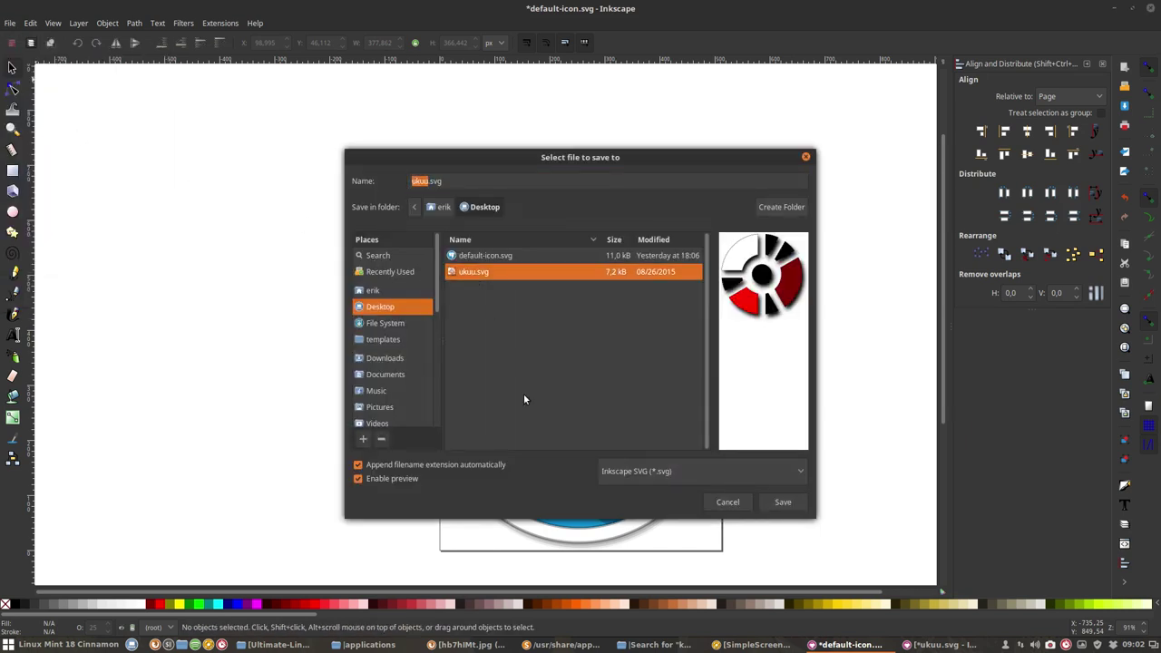
click(781, 501)
click(673, 377)
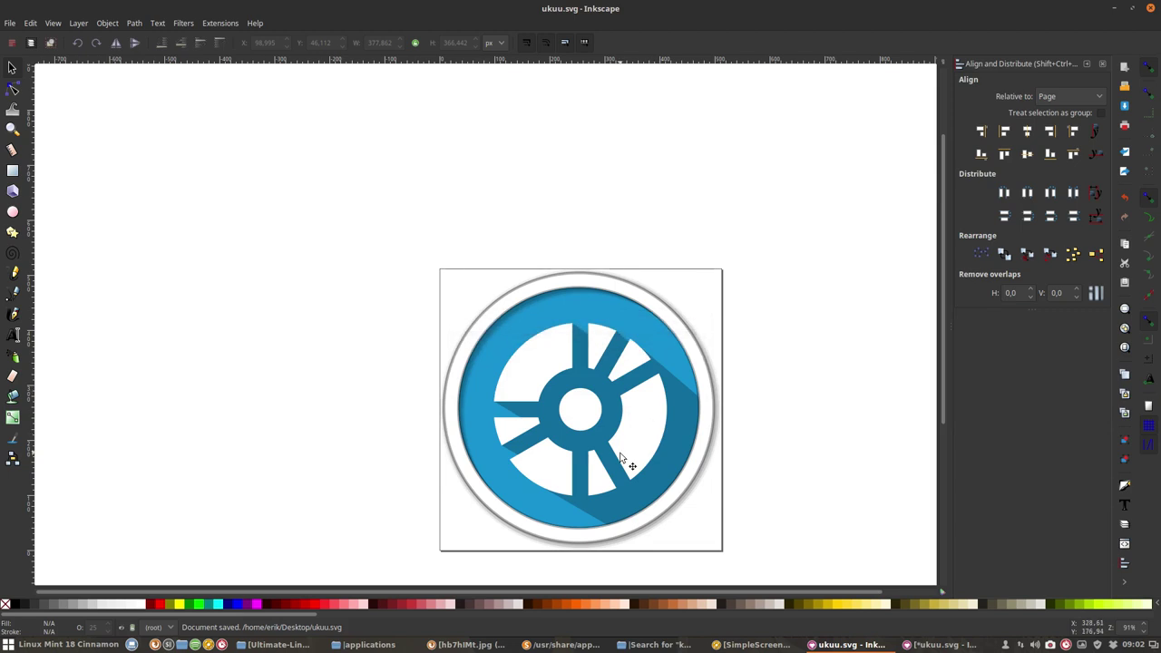